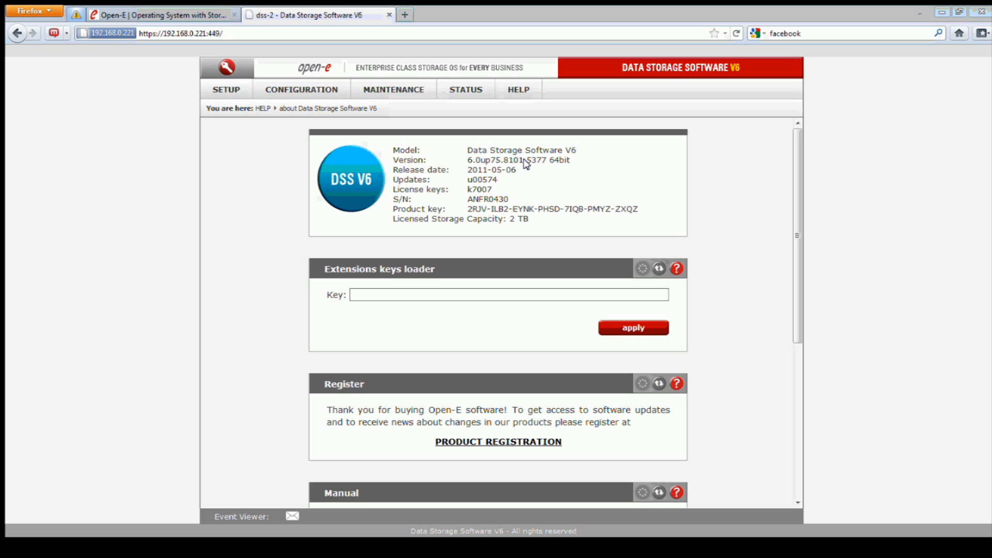
Step: Check the software version, and open volume group vg00 in the volume manager to examine its logical volumes
{"action": "left_click_drag", "start_coordinate": [527, 160], "coordinate": [542, 161]}
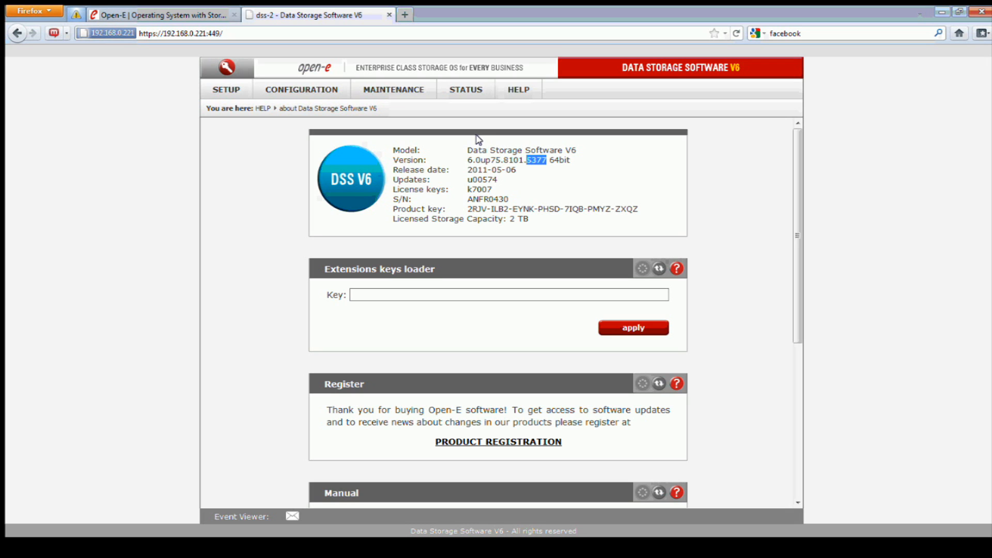
{"action": "left_click", "coordinate": [331, 89]}
{"action": "mouse_move", "coordinate": [340, 101]}
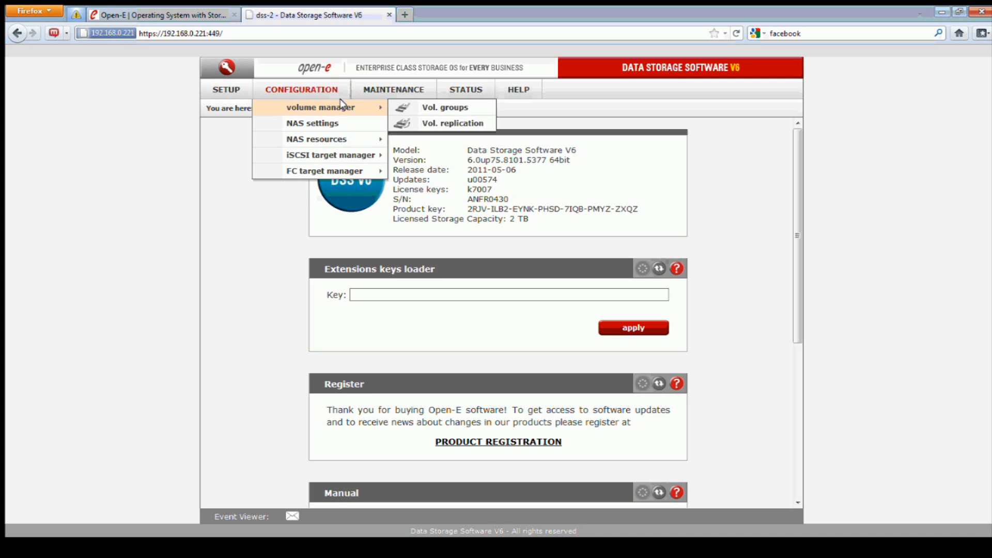
{"action": "left_click", "coordinate": [473, 110]}
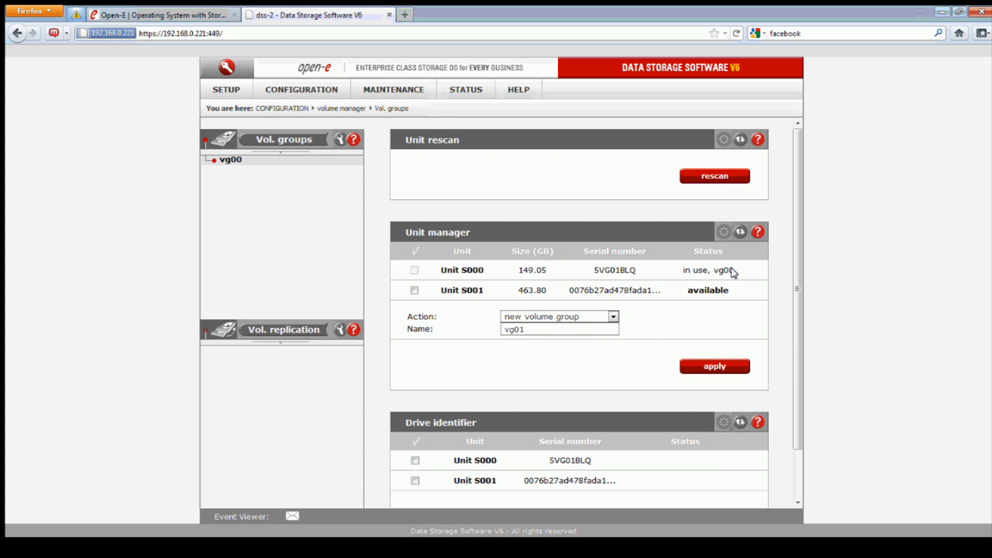
{"action": "left_click_drag", "start_coordinate": [736, 270], "coordinate": [718, 274]}
{"action": "left_click", "coordinate": [230, 161]}
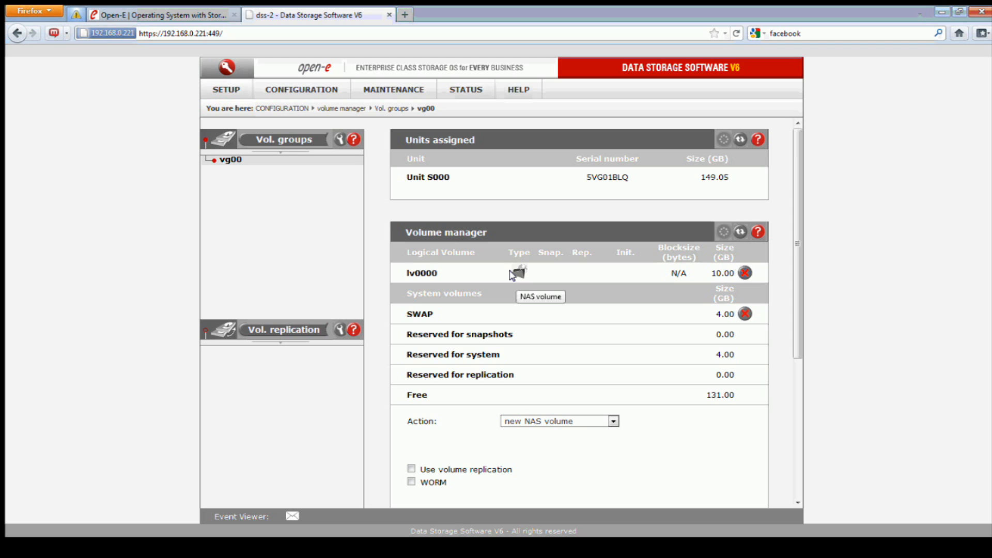
Step: Enable antivirus with quarantine in the NAS settings and try to apply it without a chosen share
{"action": "left_click", "coordinate": [332, 93]}
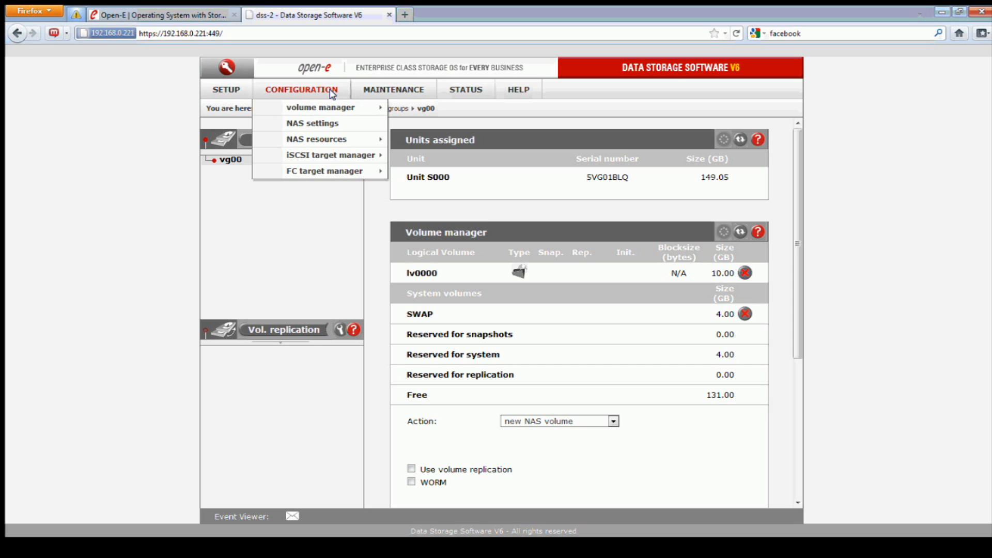
{"action": "left_click", "coordinate": [348, 124]}
{"action": "scroll", "coordinate": [465, 222], "scroll_direction": "down", "scroll_amount": 10}
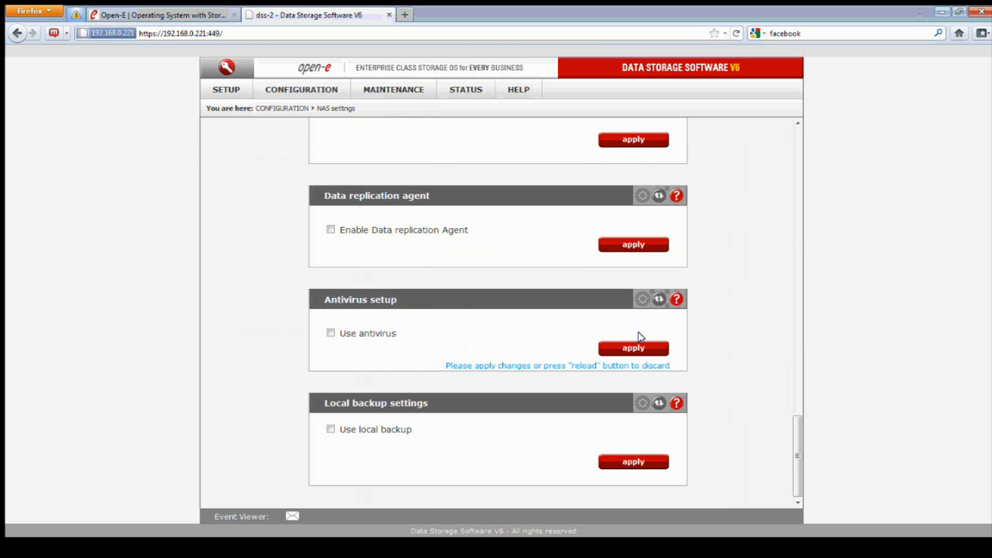
{"action": "left_click", "coordinate": [331, 334]}
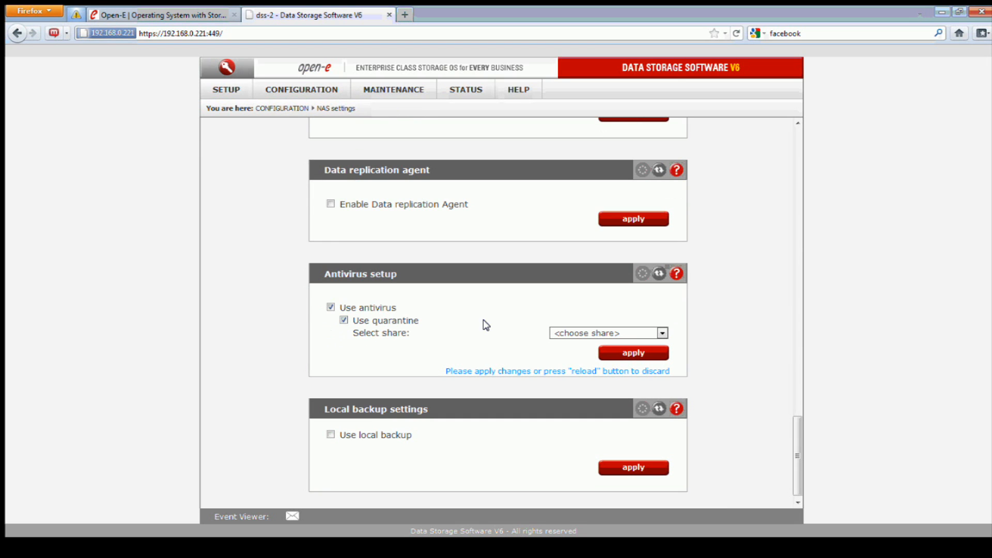
{"action": "left_click", "coordinate": [629, 355]}
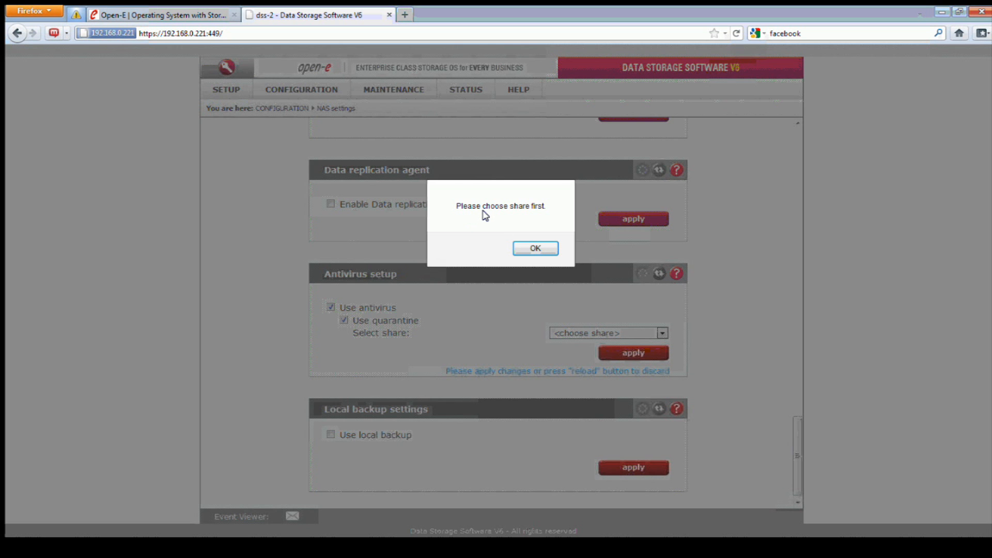
{"action": "left_click", "coordinate": [534, 250]}
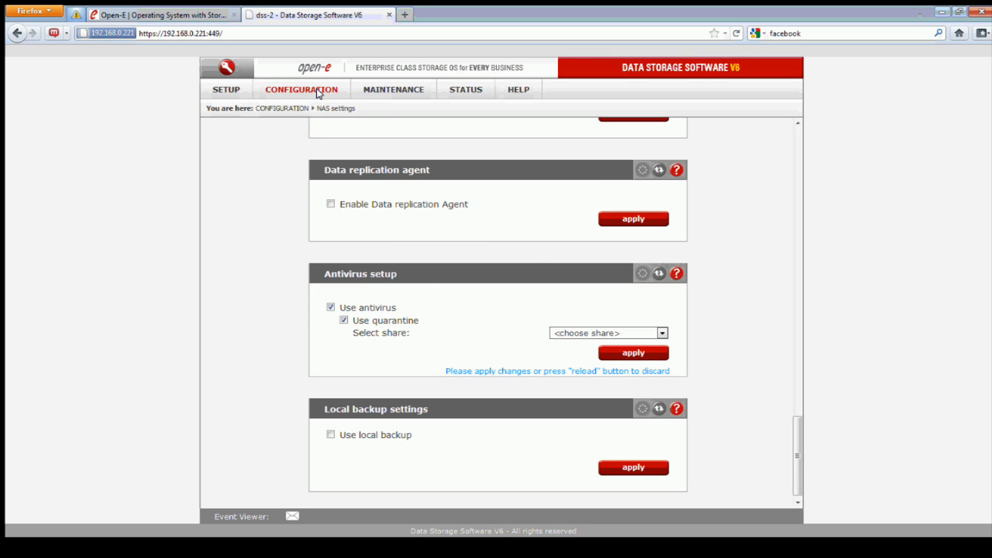
Step: Open the data share in the NAS resources and examine its path and the files stored in it
{"action": "mouse_move", "coordinate": [319, 93]}
{"action": "mouse_move", "coordinate": [333, 139]}
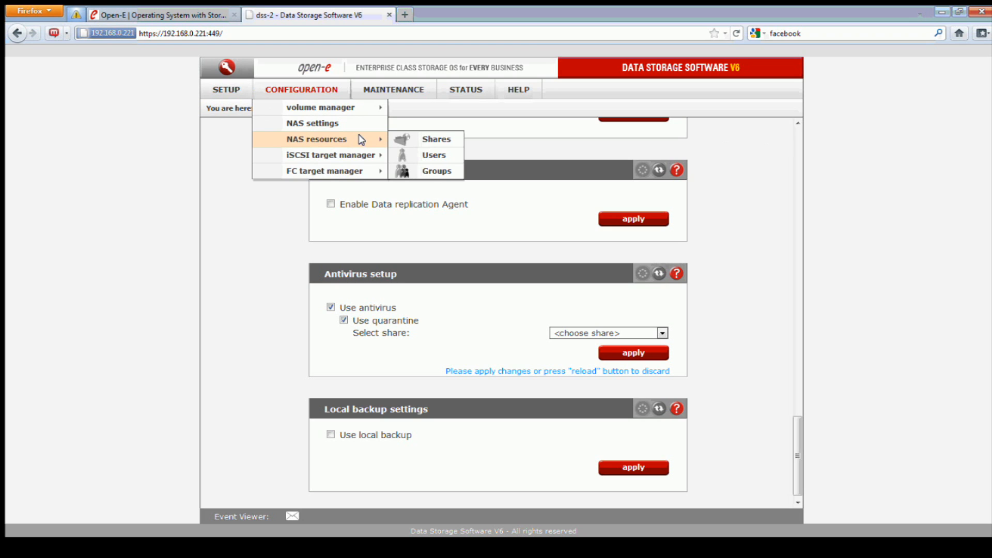
{"action": "left_click", "coordinate": [452, 140]}
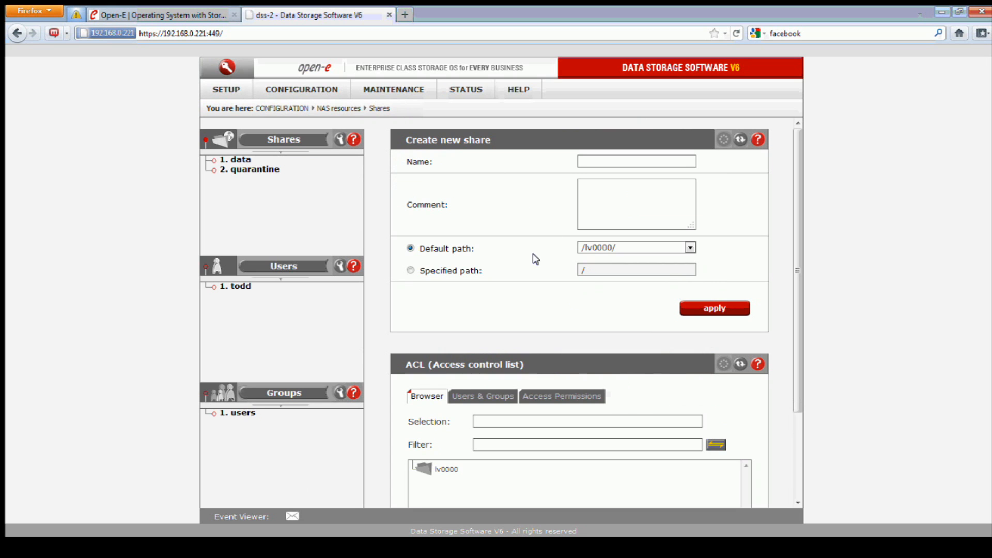
{"action": "left_click", "coordinate": [240, 159]}
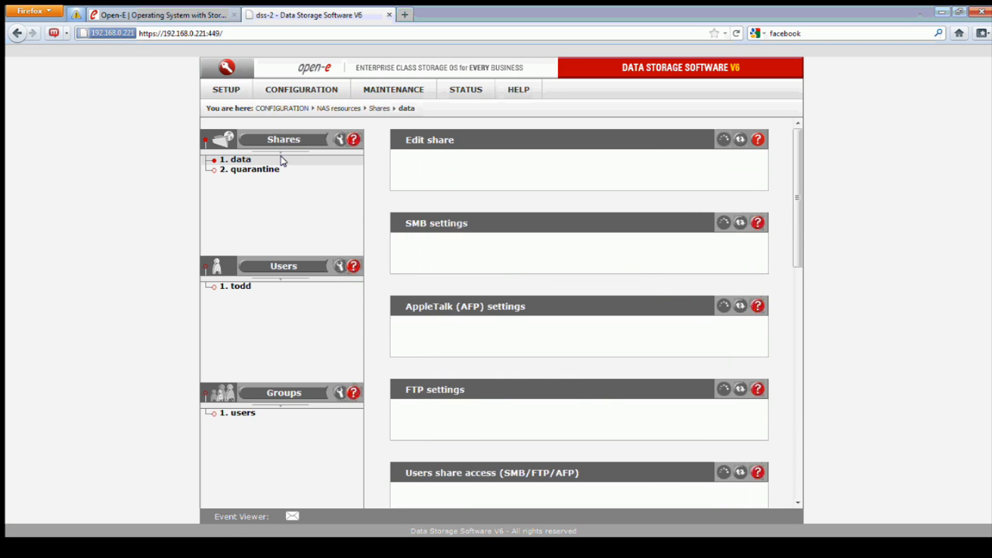
{"action": "left_click", "coordinate": [733, 225]}
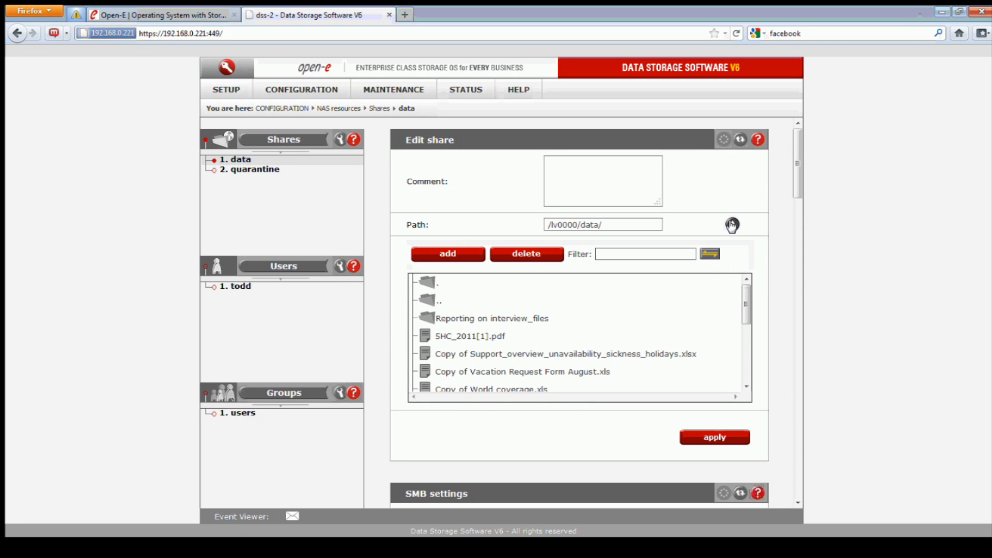
{"action": "left_click_drag", "start_coordinate": [743, 306], "coordinate": [744, 315]}
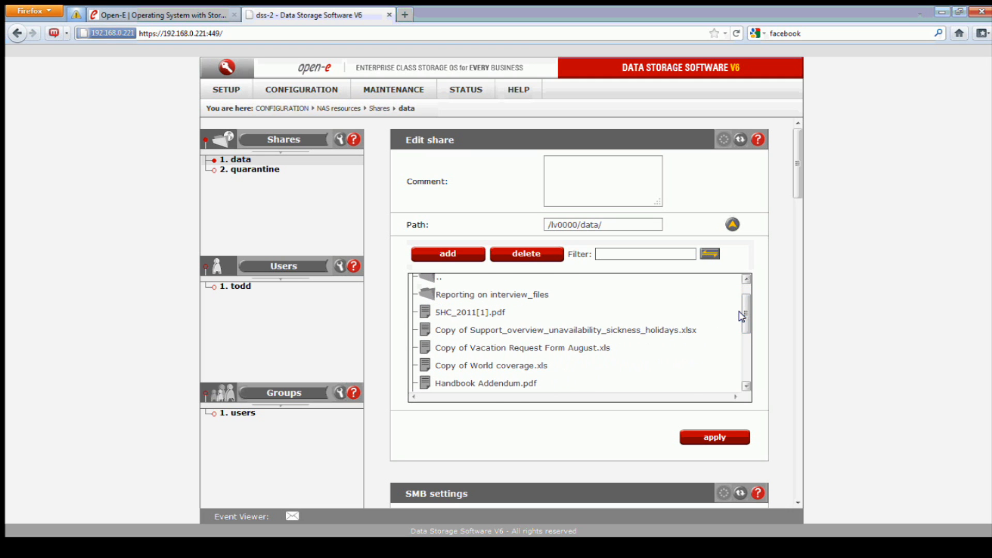
{"action": "scroll", "coordinate": [620, 302], "scroll_direction": "up", "scroll_amount": 1}
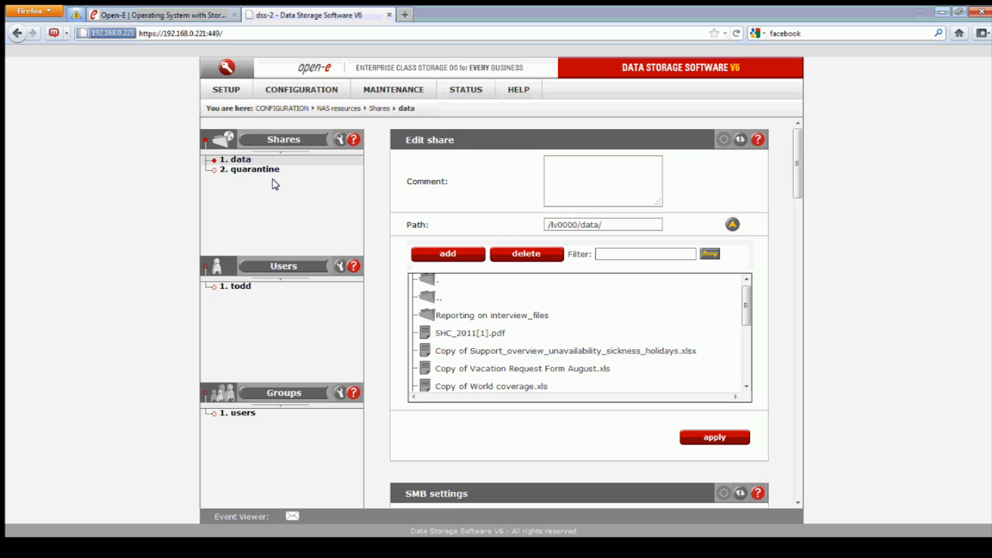
{"action": "left_click", "coordinate": [580, 225]}
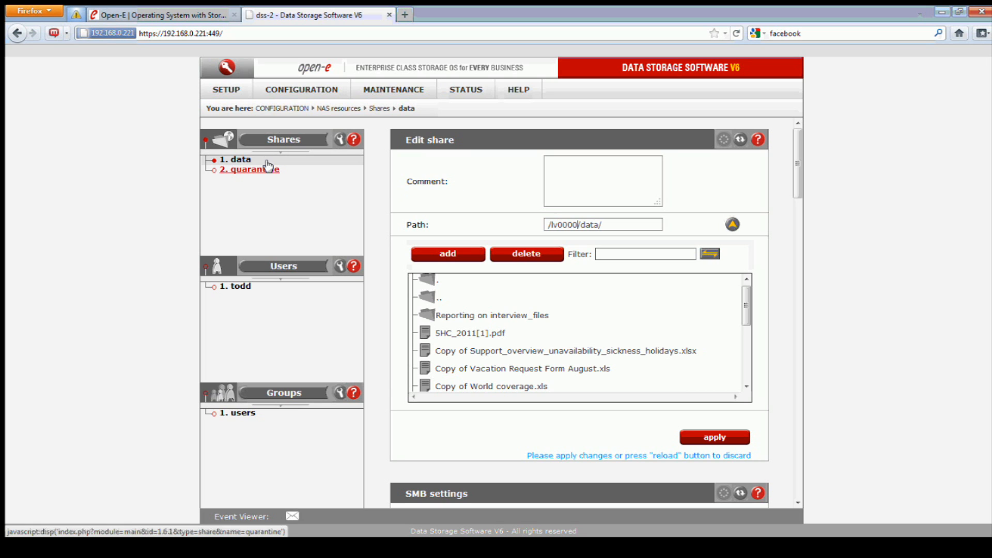
Step: Return to the NAS settings and choose the quarantine share as the antivirus quarantine location
{"action": "left_click", "coordinate": [328, 93]}
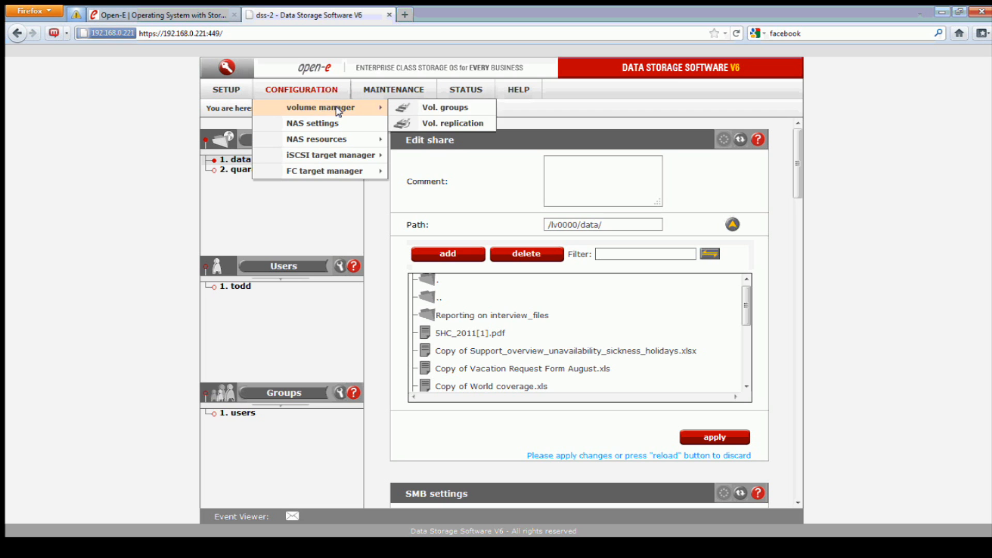
{"action": "mouse_move", "coordinate": [355, 137]}
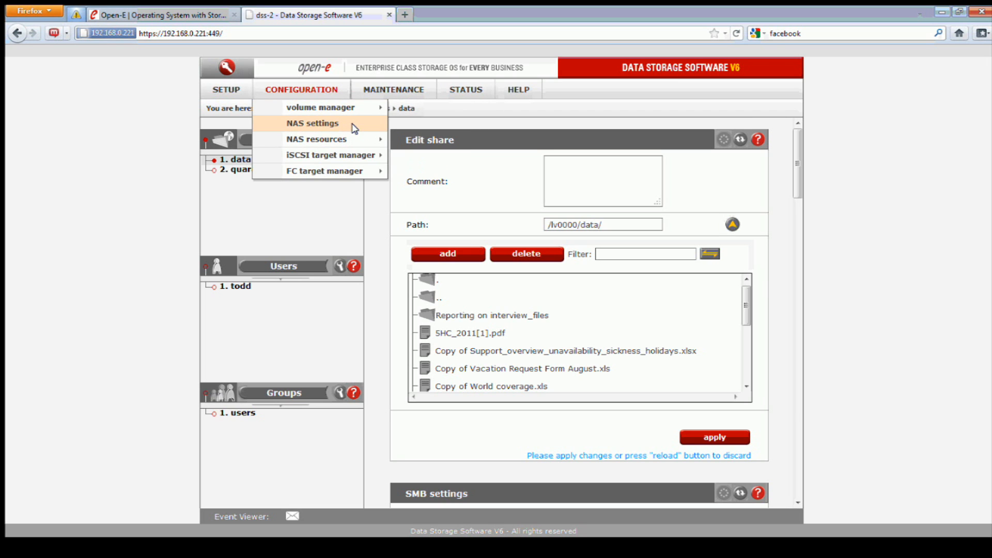
{"action": "left_click", "coordinate": [354, 124]}
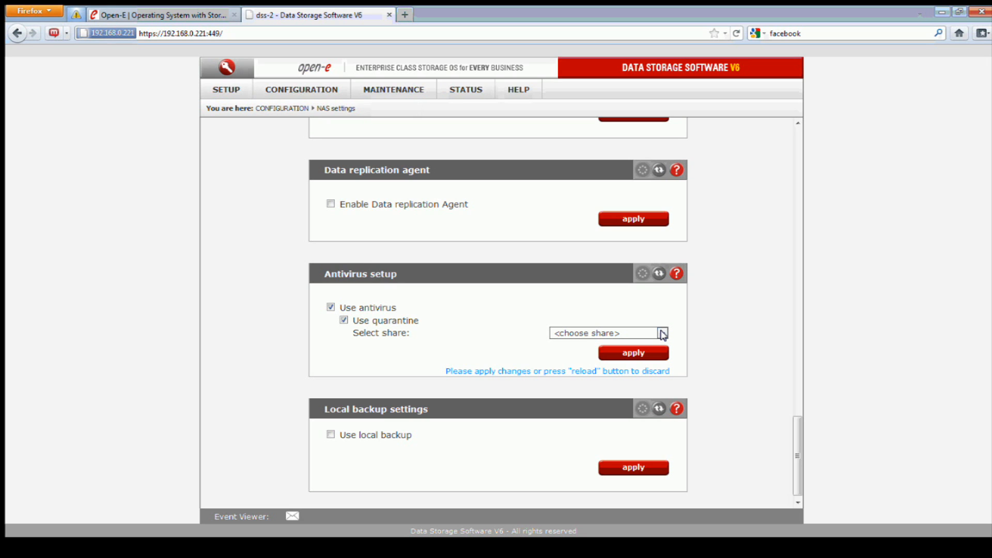
{"action": "left_click", "coordinate": [663, 333]}
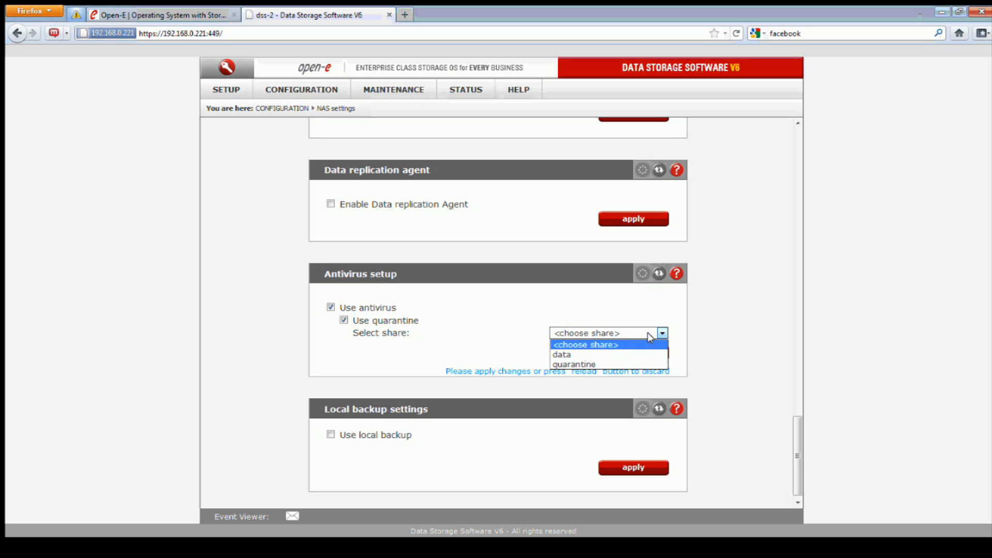
{"action": "left_click", "coordinate": [557, 364]}
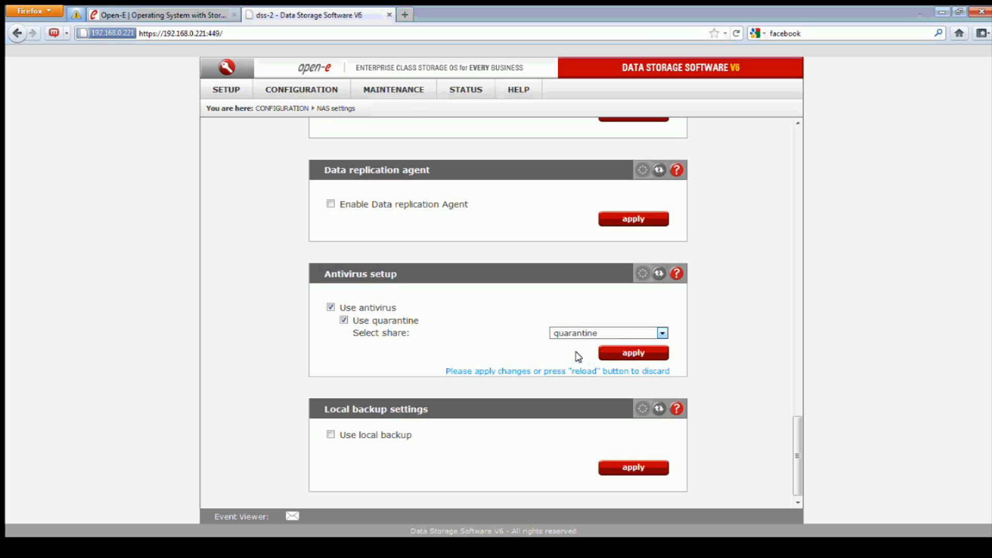
Step: Consult the Antivirus setup help for the scanned file types, close it and apply the antivirus settings
{"action": "left_click", "coordinate": [677, 274]}
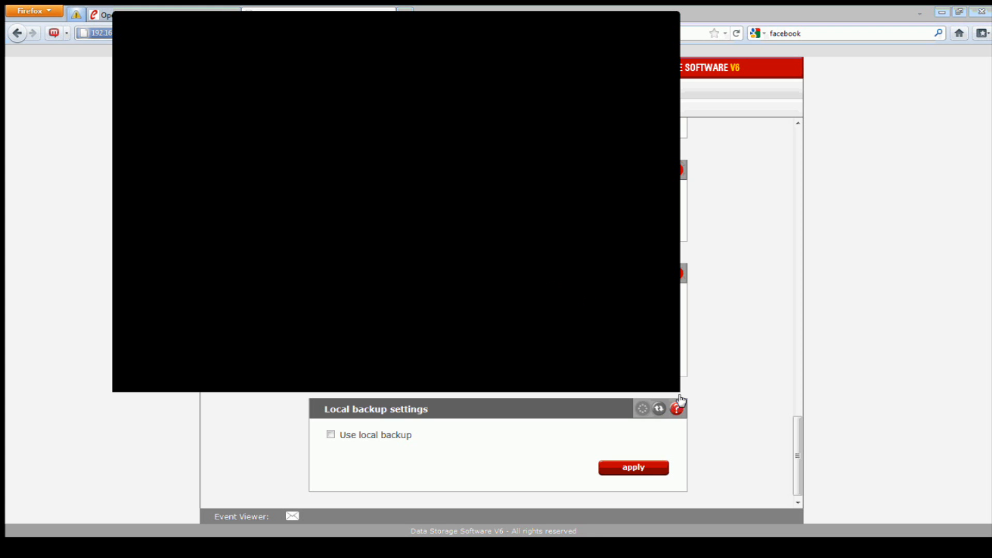
{"action": "left_click_drag", "start_coordinate": [680, 392], "coordinate": [707, 509]}
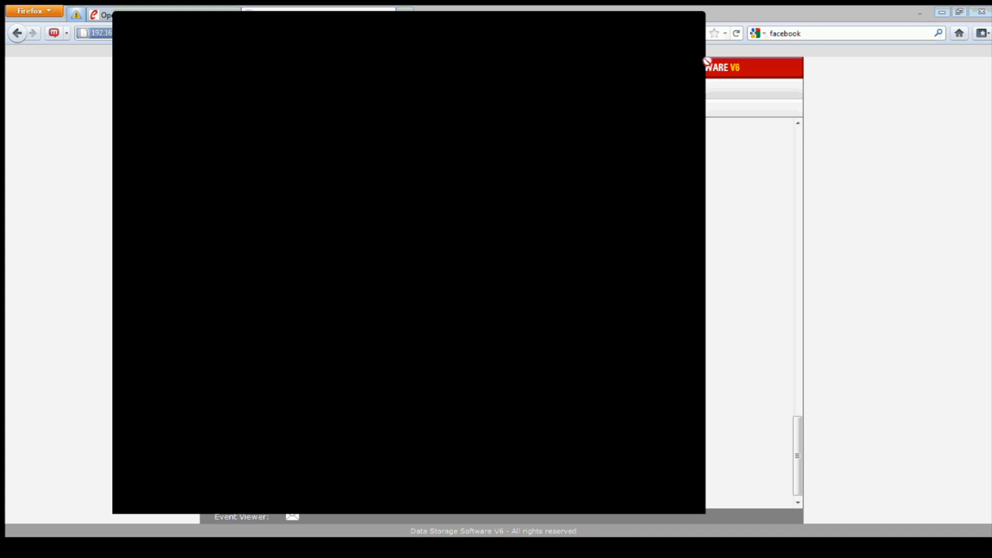
{"action": "left_click", "coordinate": [693, 21]}
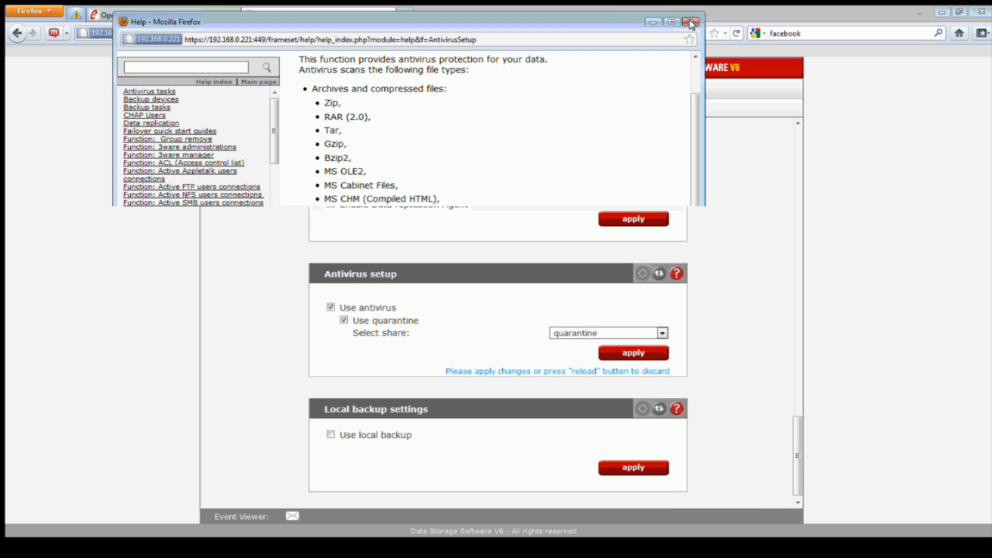
{"action": "left_click", "coordinate": [639, 354]}
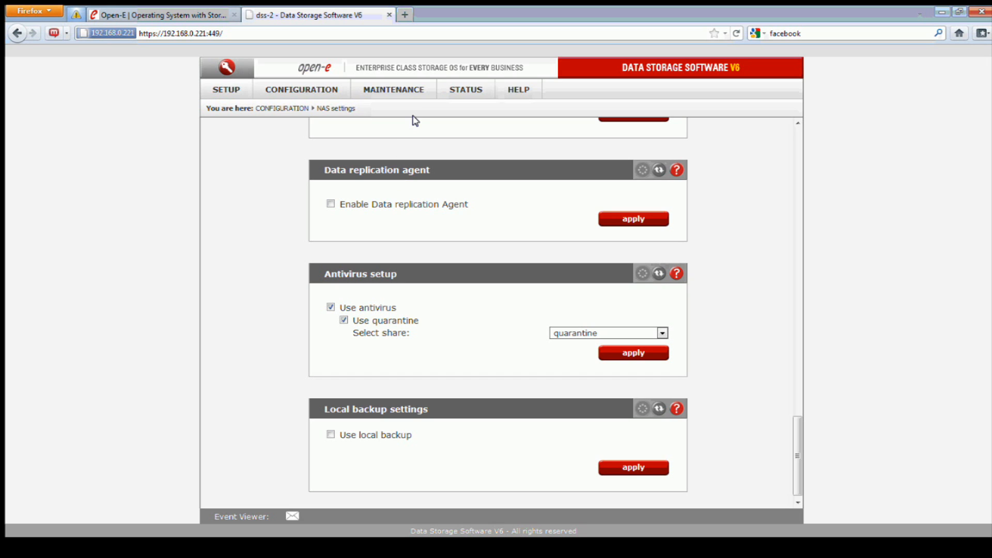
Step: Create an antivirus maintenance task named MTWTF with the data share assigned to it
{"action": "left_click", "coordinate": [425, 92]}
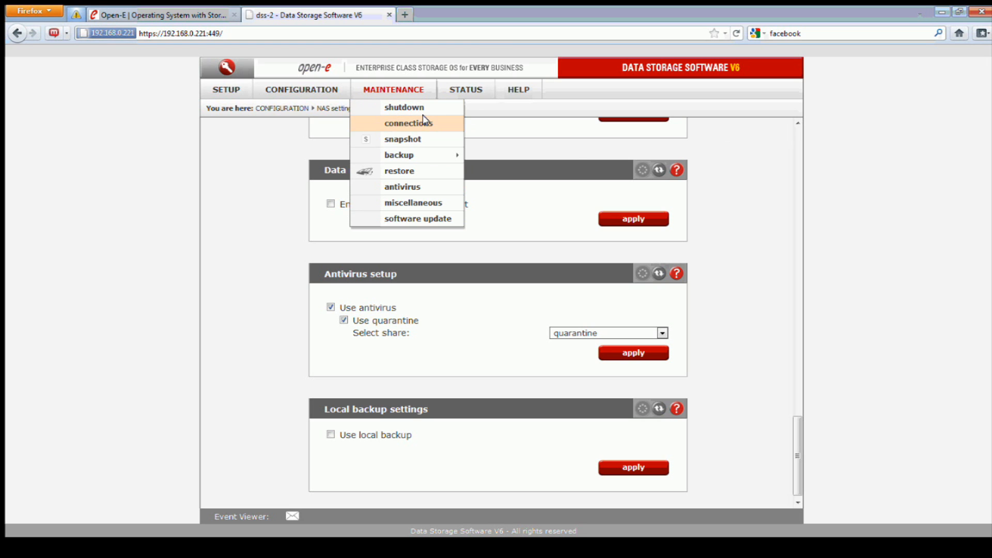
{"action": "left_click", "coordinate": [437, 186]}
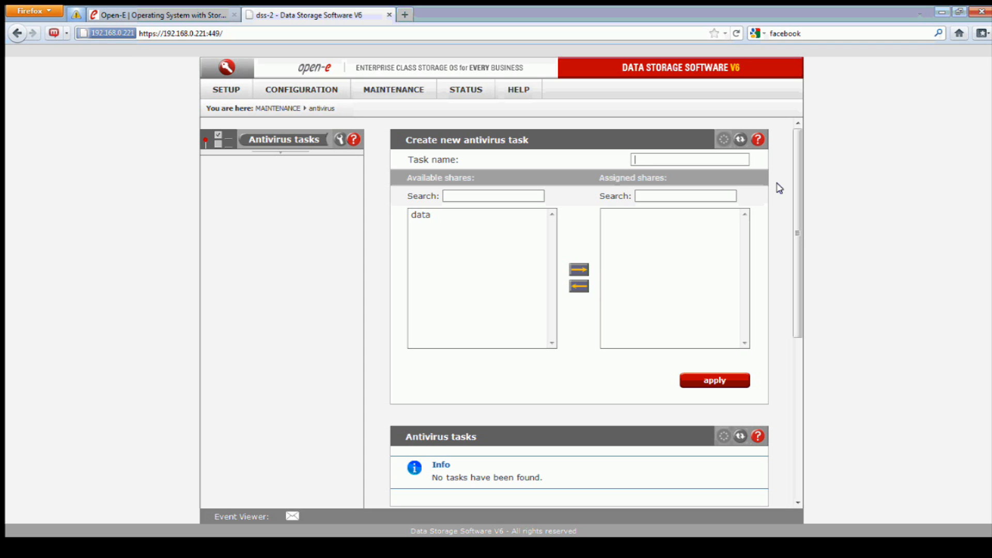
{"action": "type", "text": "mtwtf"}
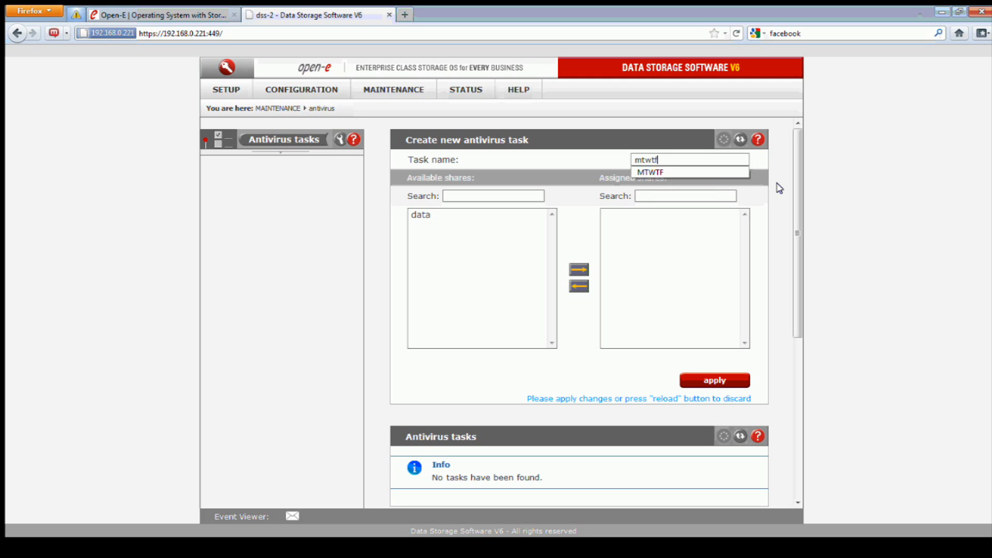
{"action": "left_click", "coordinate": [674, 167]}
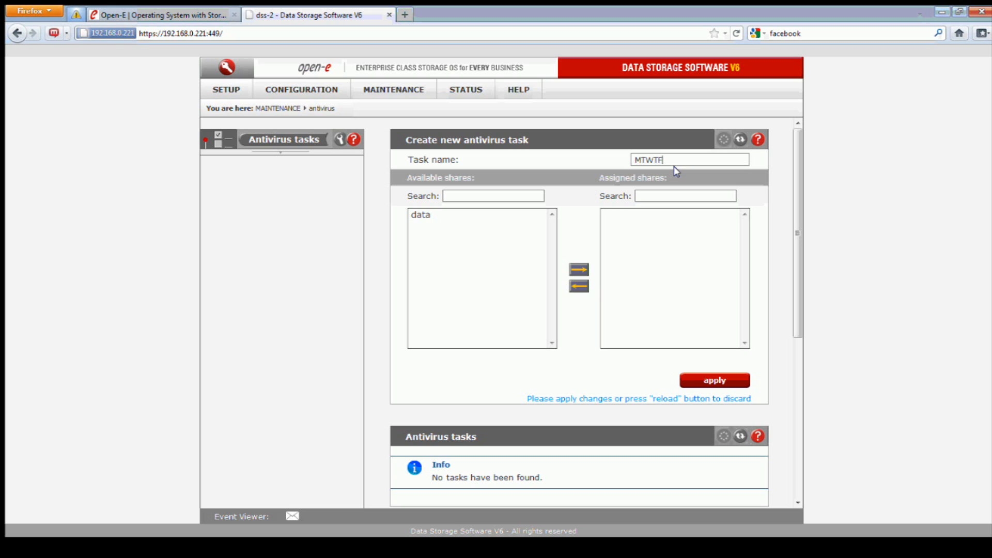
{"action": "left_click", "coordinate": [421, 216]}
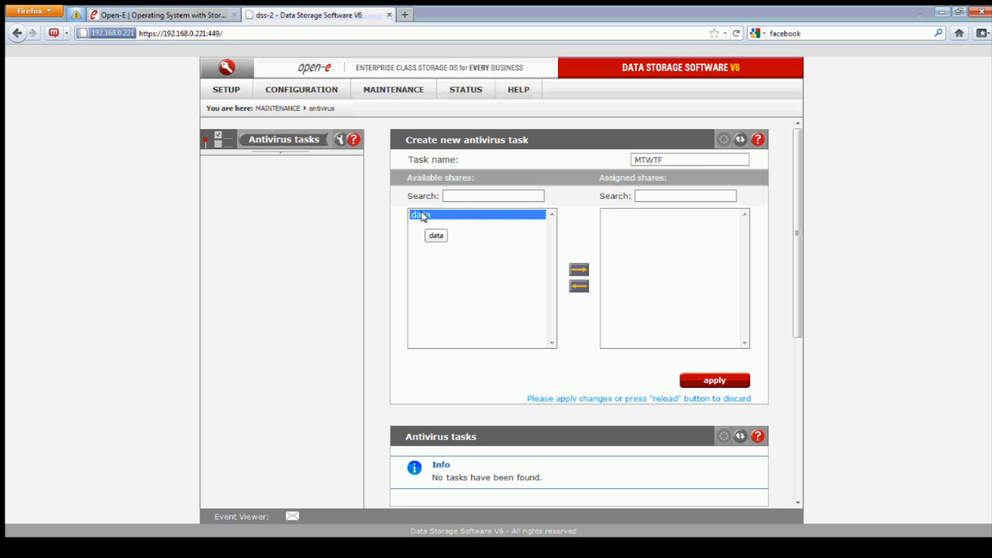
{"action": "left_click", "coordinate": [578, 269]}
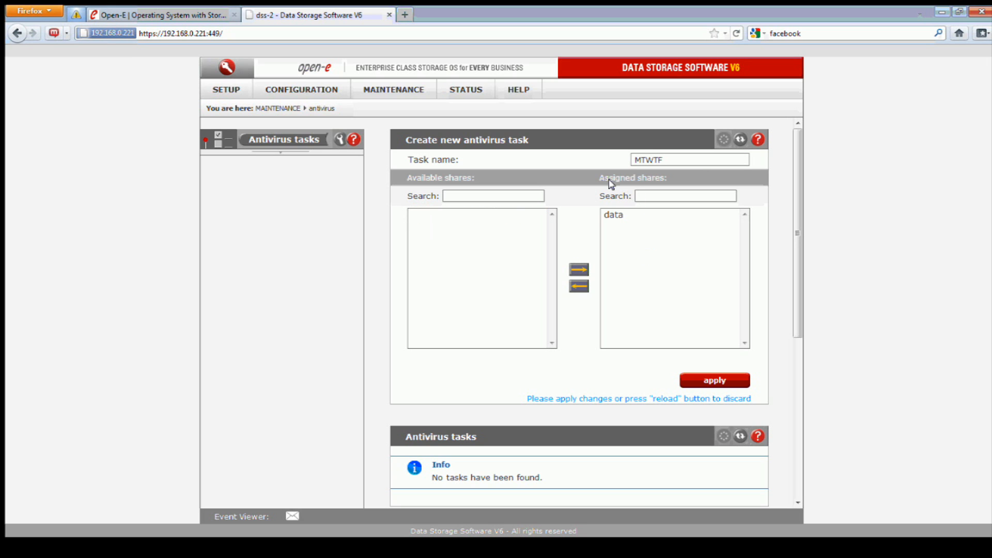
{"action": "left_click_drag", "start_coordinate": [598, 178], "coordinate": [668, 181]}
{"action": "left_click", "coordinate": [708, 382]}
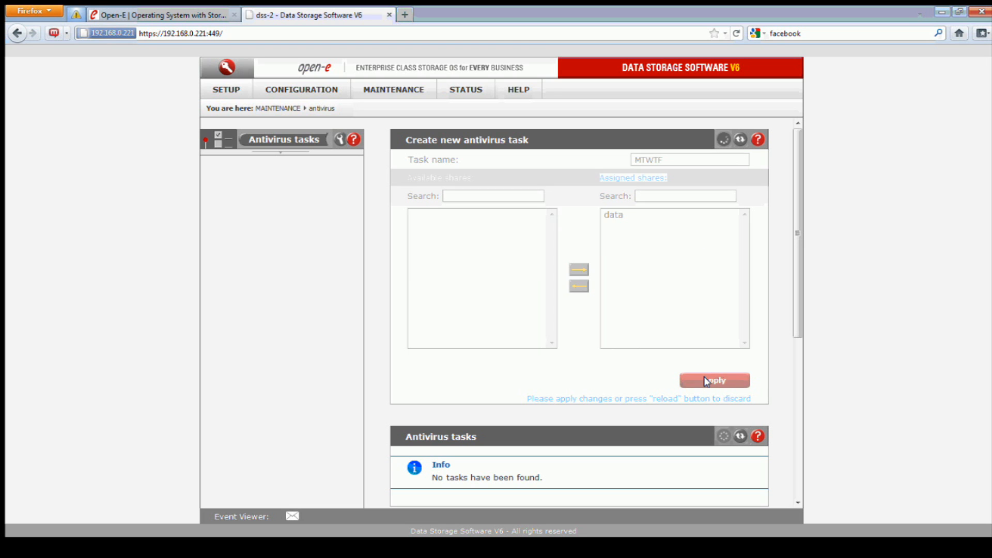
Step: Review the antivirus task list and the mirrors offered for updating the virus definitions
{"action": "scroll", "coordinate": [623, 372], "scroll_direction": "down", "scroll_amount": 4}
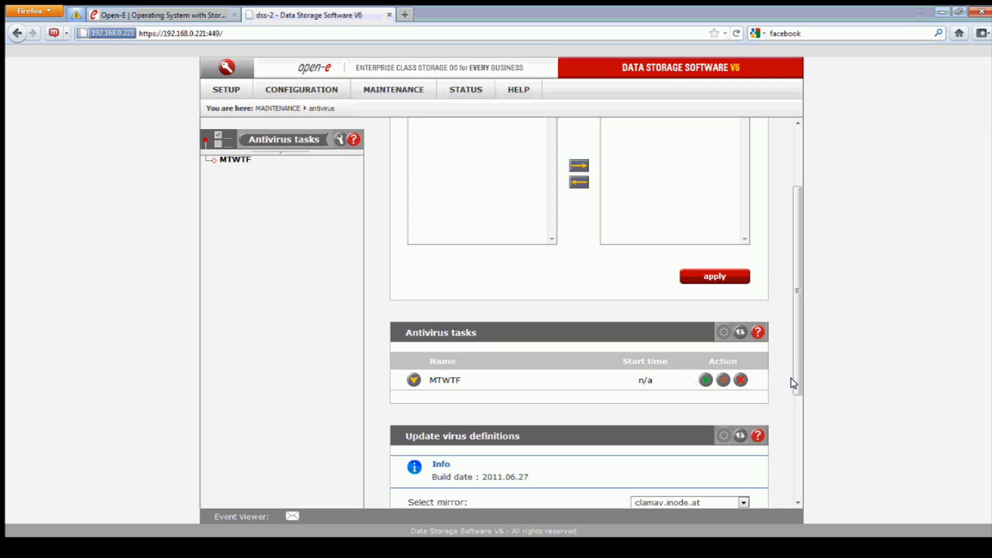
{"action": "left_click_drag", "start_coordinate": [796, 297], "coordinate": [790, 349]}
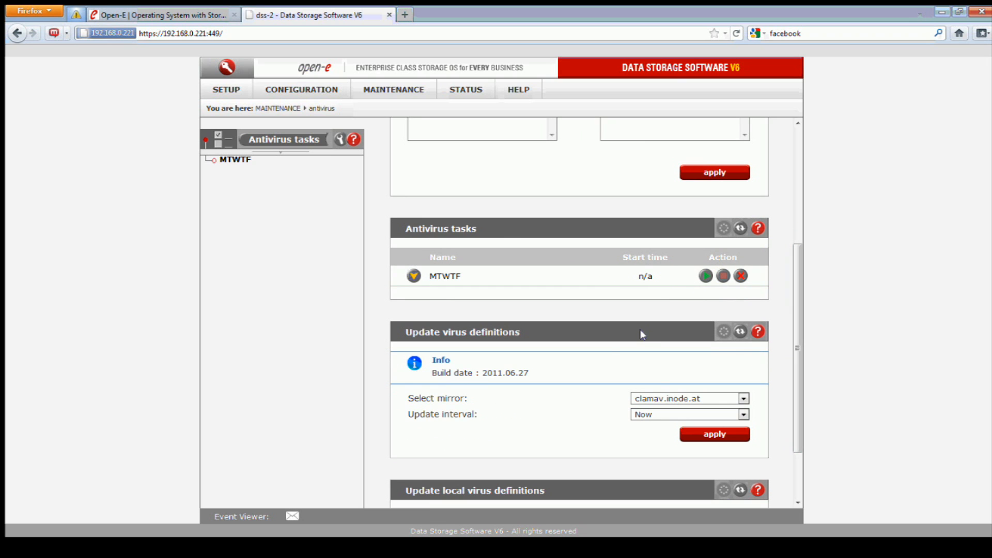
{"action": "scroll", "coordinate": [594, 362], "scroll_direction": "down", "scroll_amount": 2}
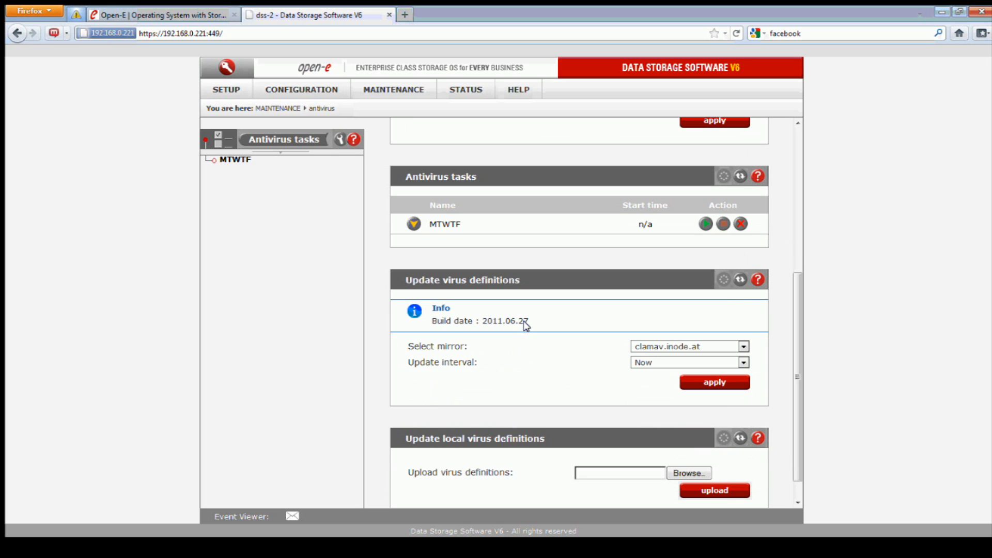
{"action": "scroll", "coordinate": [527, 325], "scroll_direction": "down", "scroll_amount": 1}
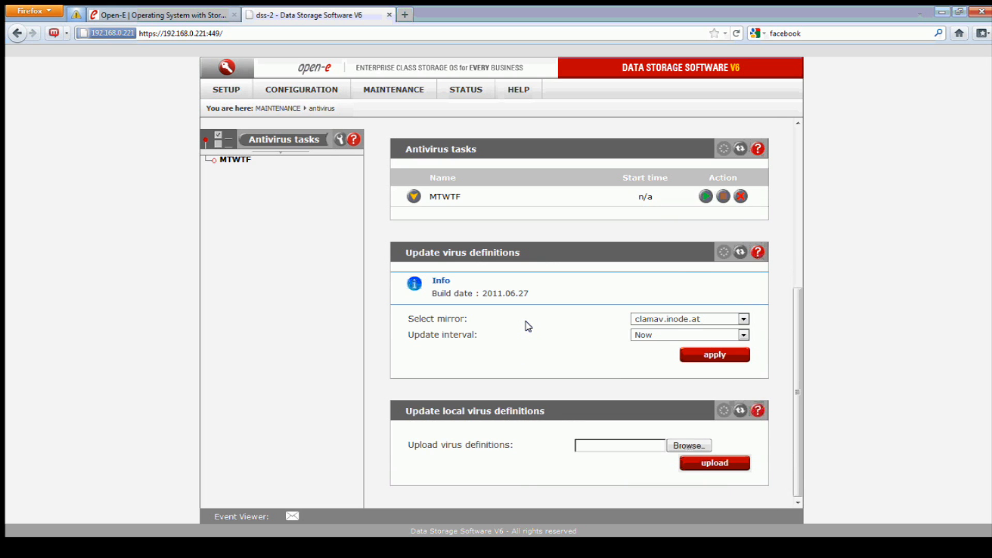
{"action": "left_click", "coordinate": [670, 319]}
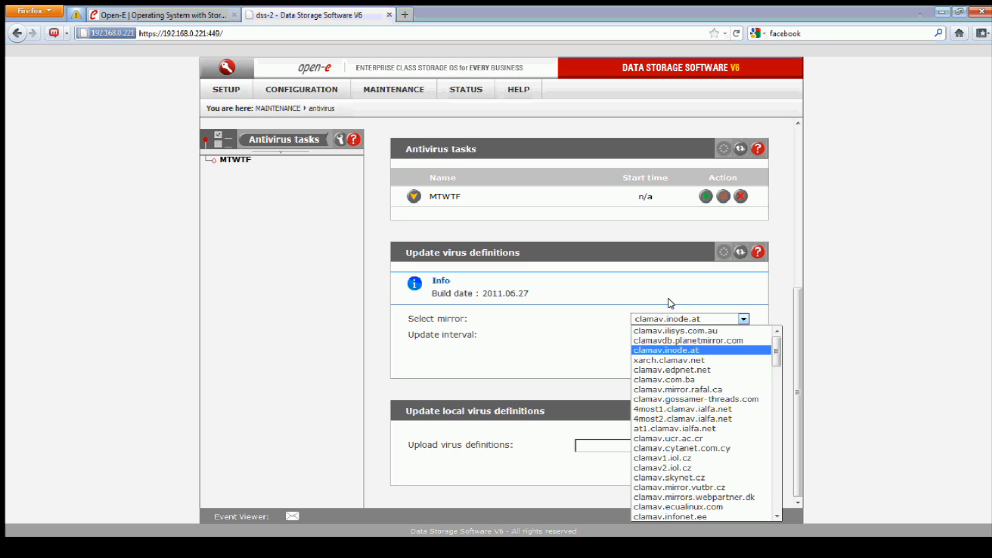
{"action": "left_click", "coordinate": [670, 300]}
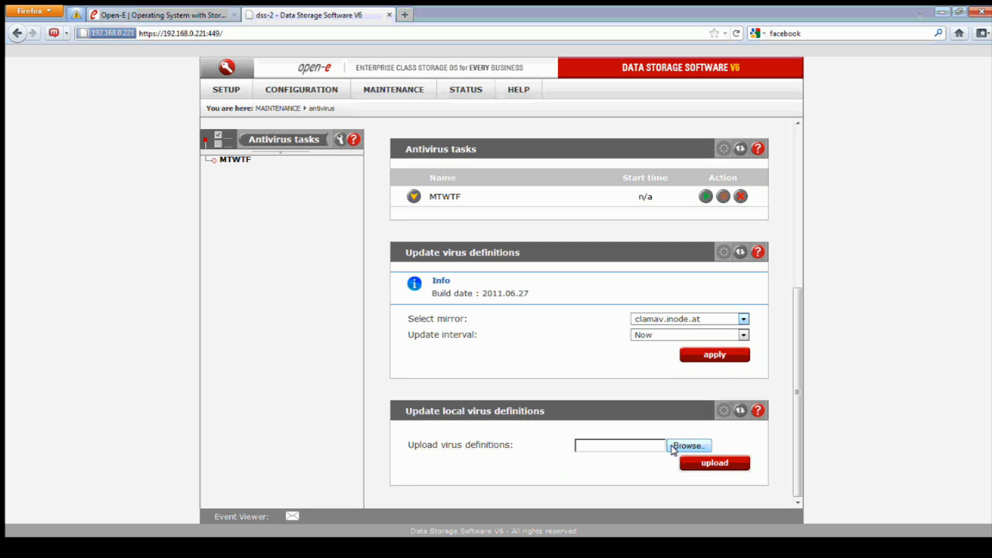
Step: Consult the help for local virus definition updates, close it and select daily.cvd as the definitions file to upload
{"action": "left_click", "coordinate": [758, 412]}
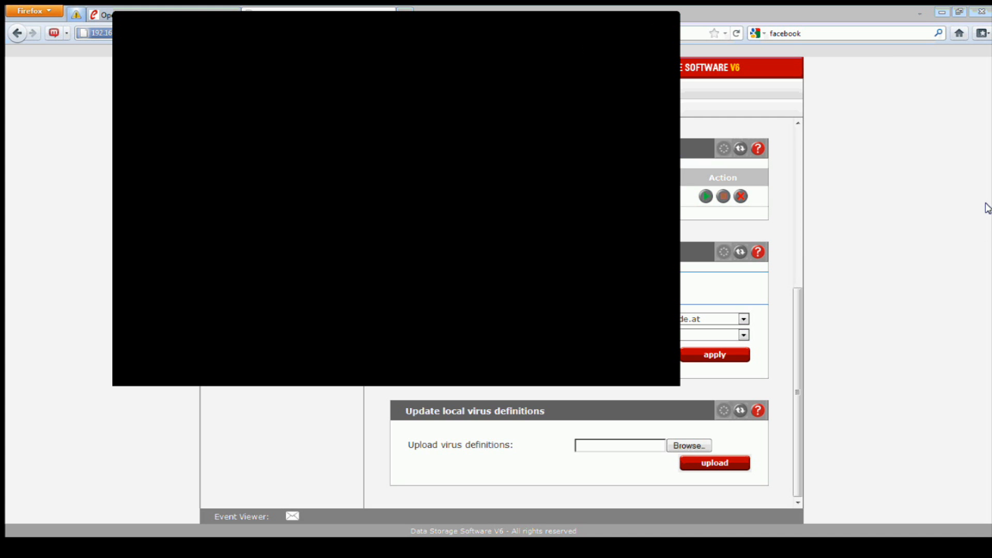
{"action": "left_click", "coordinate": [673, 26]}
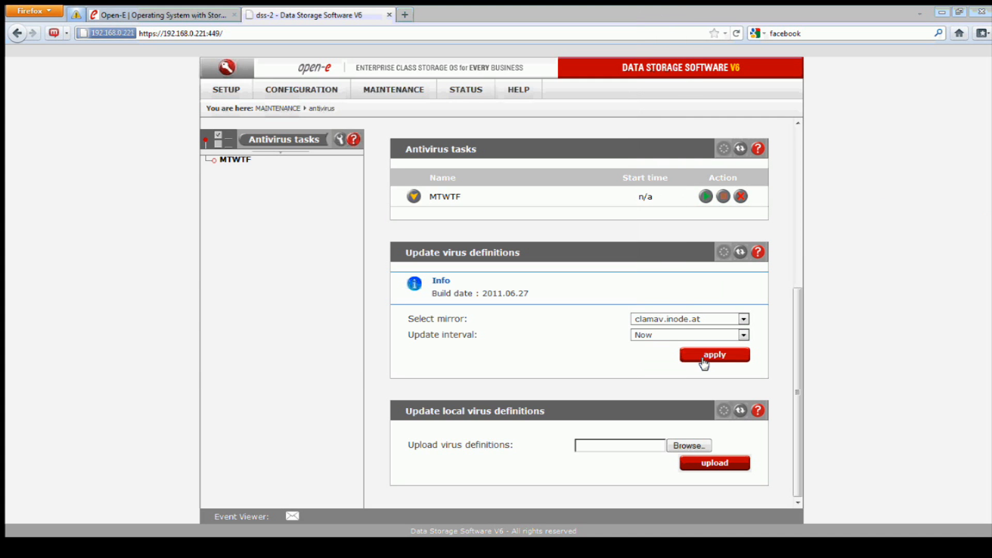
{"action": "left_click", "coordinate": [681, 443]}
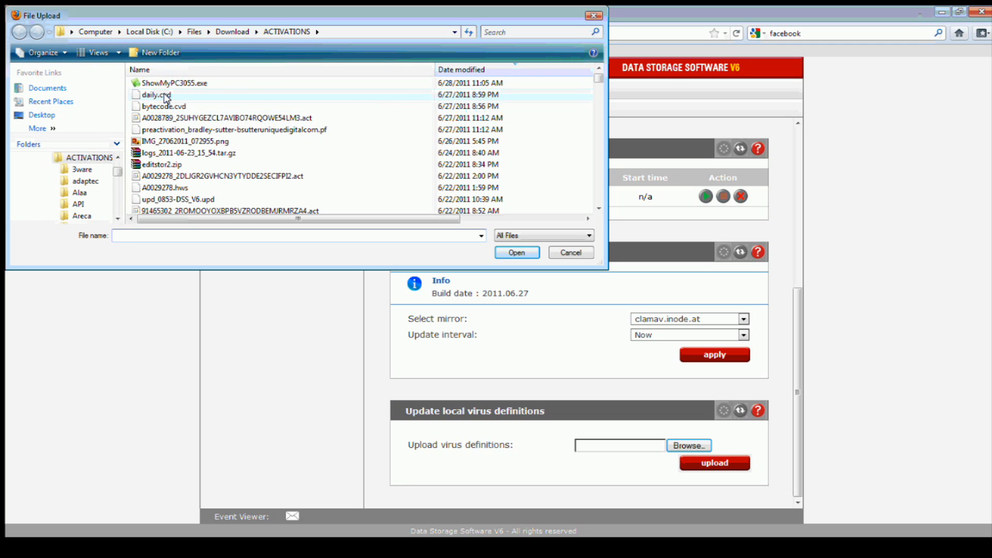
{"action": "left_click", "coordinate": [165, 96]}
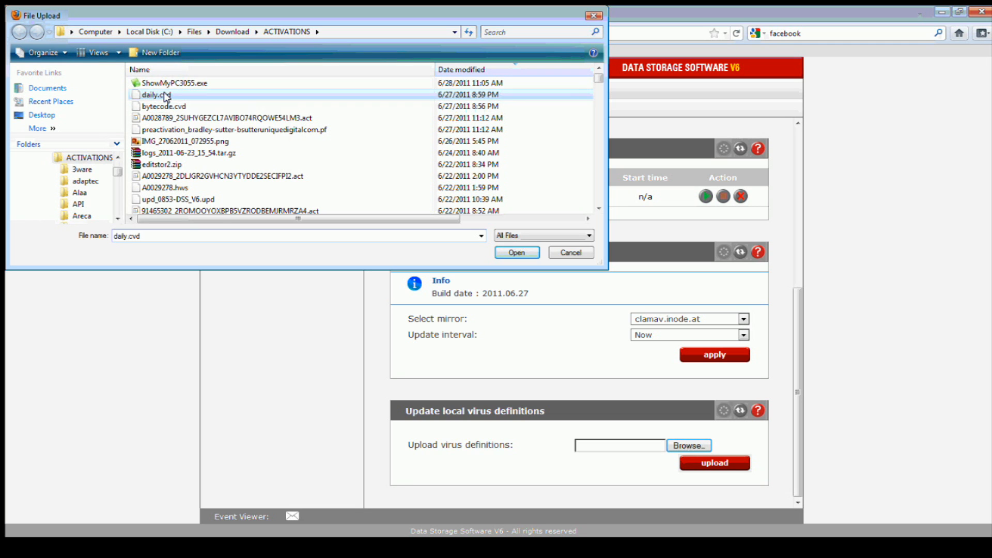
{"action": "left_click", "coordinate": [495, 253]}
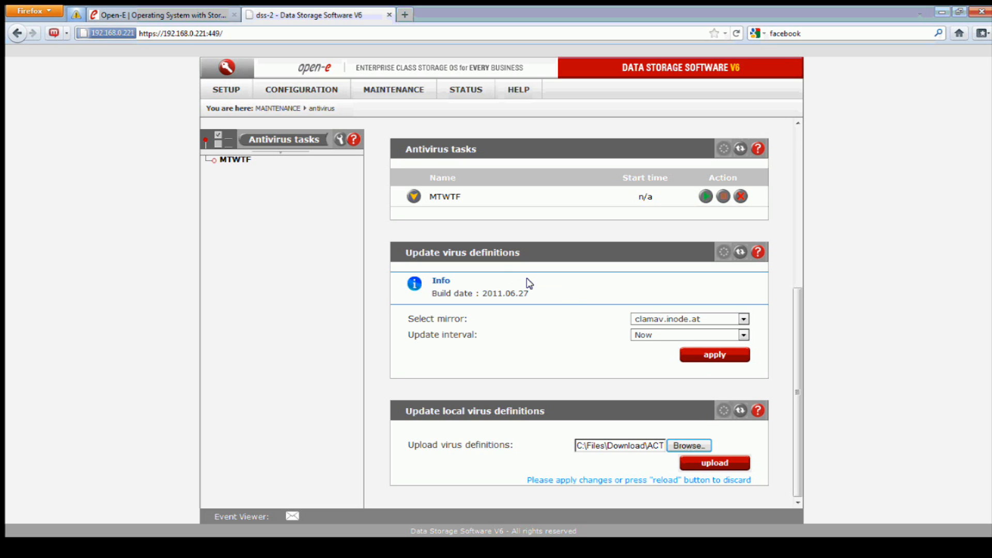
Step: Check the mirror and interval options, try an immediate virus definitions update from clamav.inode.at and dismiss the system events notice
{"action": "left_click", "coordinate": [705, 318]}
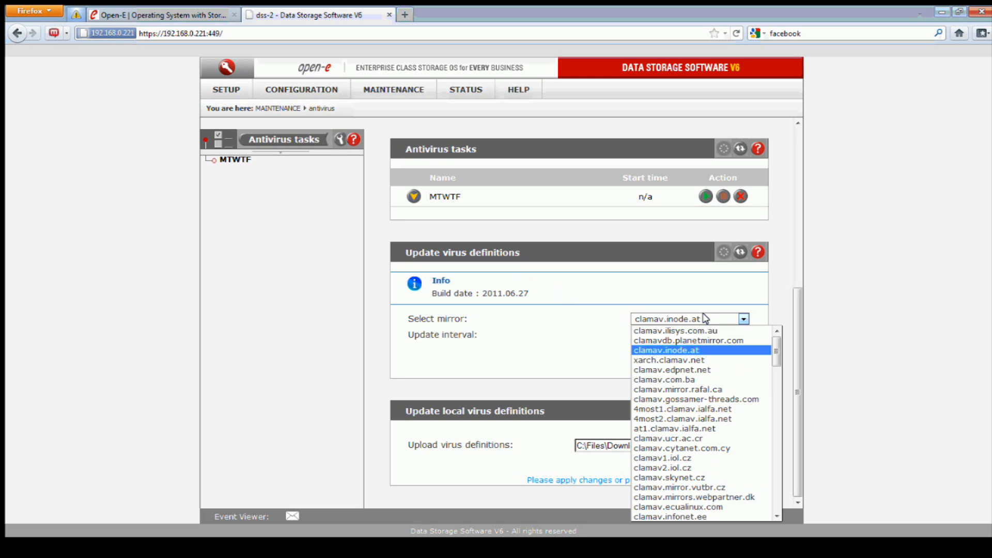
{"action": "left_click", "coordinate": [705, 318]}
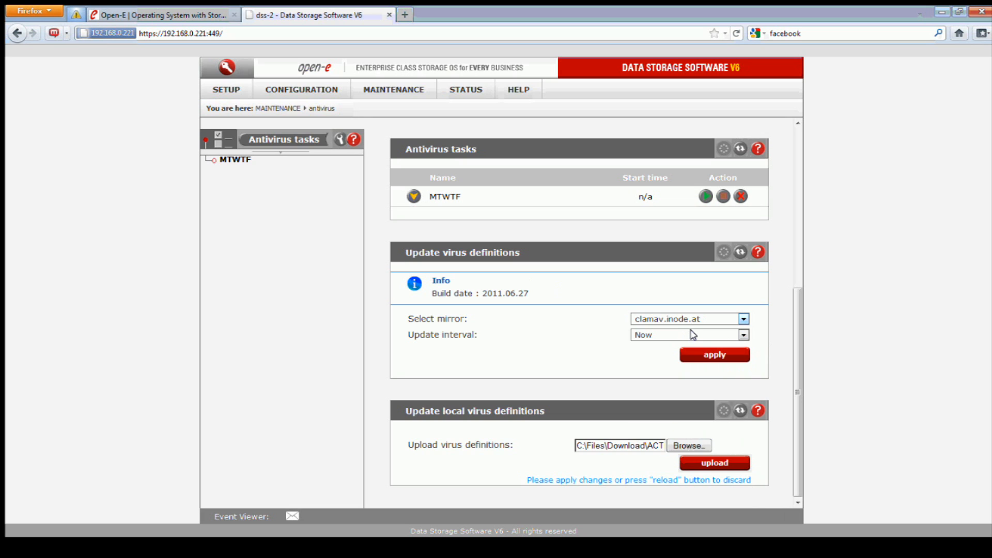
{"action": "left_click", "coordinate": [691, 336]}
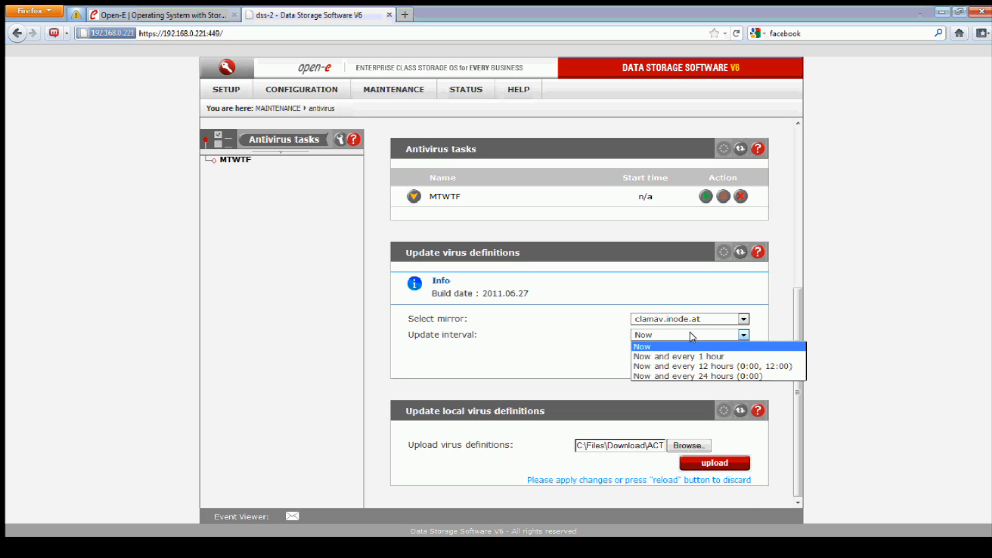
{"action": "left_click", "coordinate": [766, 327]}
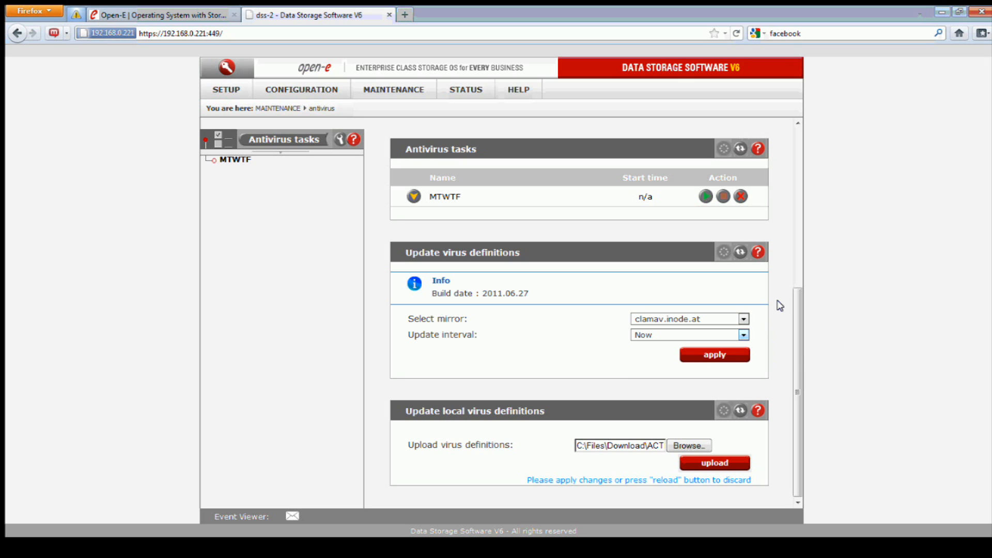
{"action": "left_click", "coordinate": [702, 353]}
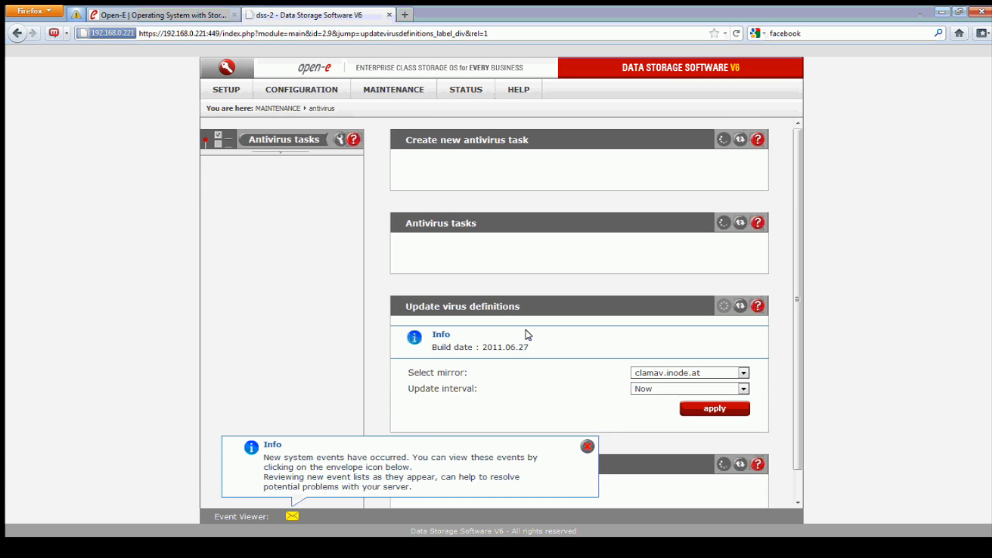
{"action": "scroll", "coordinate": [609, 377], "scroll_direction": "down", "scroll_amount": 5}
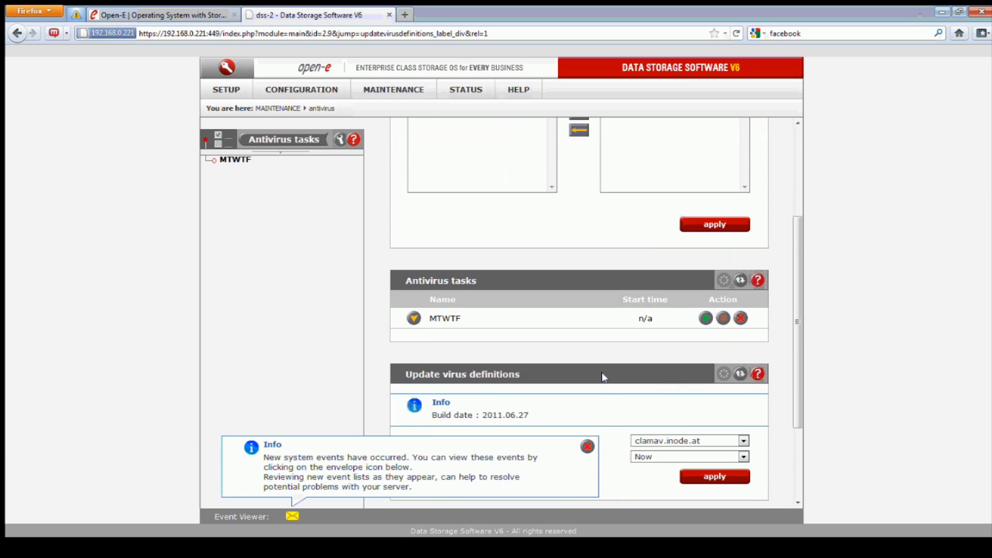
{"action": "left_click", "coordinate": [587, 447]}
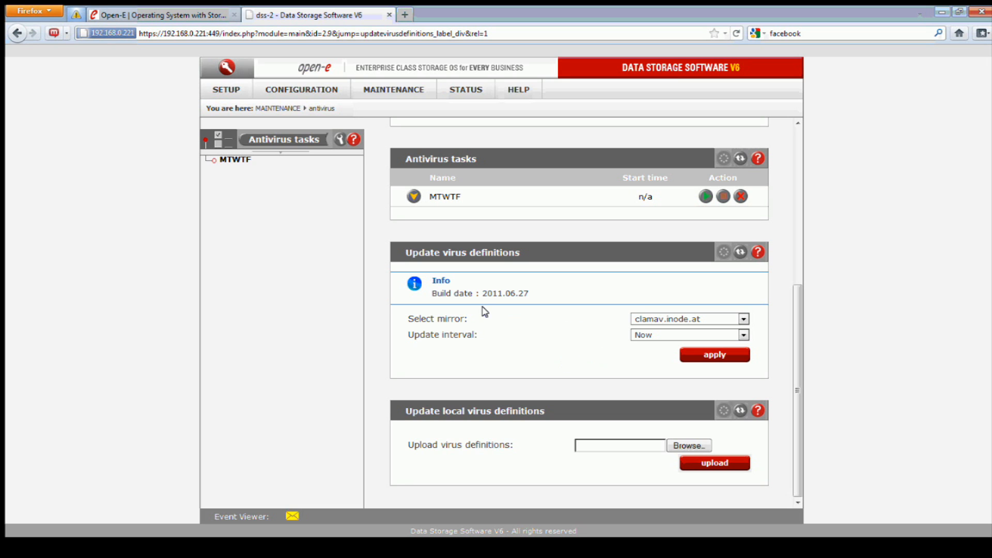
Step: Set the DNS server to 192.168.0.1 in the network interface settings and apply it
{"action": "left_click", "coordinate": [241, 90]}
{"action": "mouse_move", "coordinate": [246, 106]}
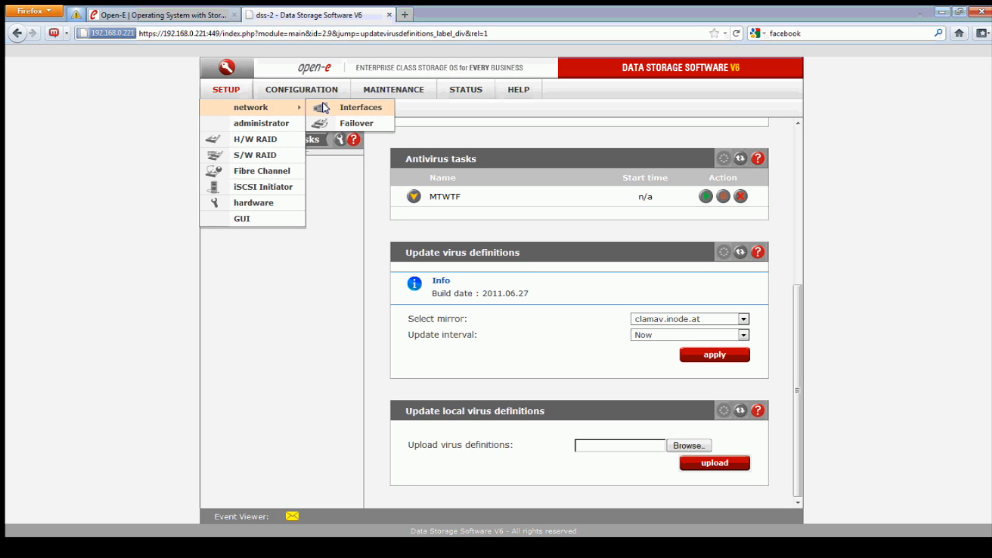
{"action": "left_click", "coordinate": [361, 108]}
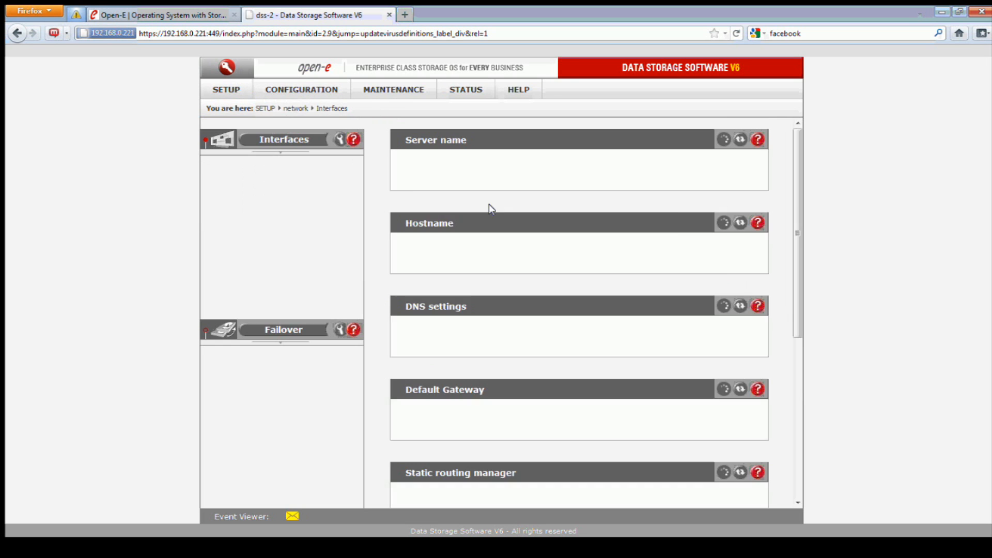
{"action": "scroll", "coordinate": [758, 326], "scroll_direction": "down", "scroll_amount": 3}
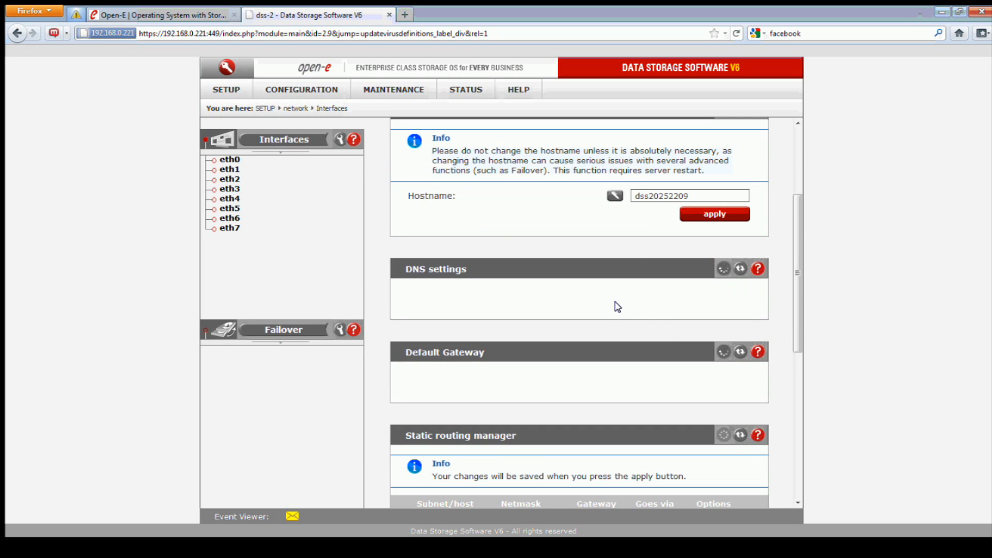
{"action": "left_click", "coordinate": [647, 307]}
{"action": "left_click", "coordinate": [647, 307]}
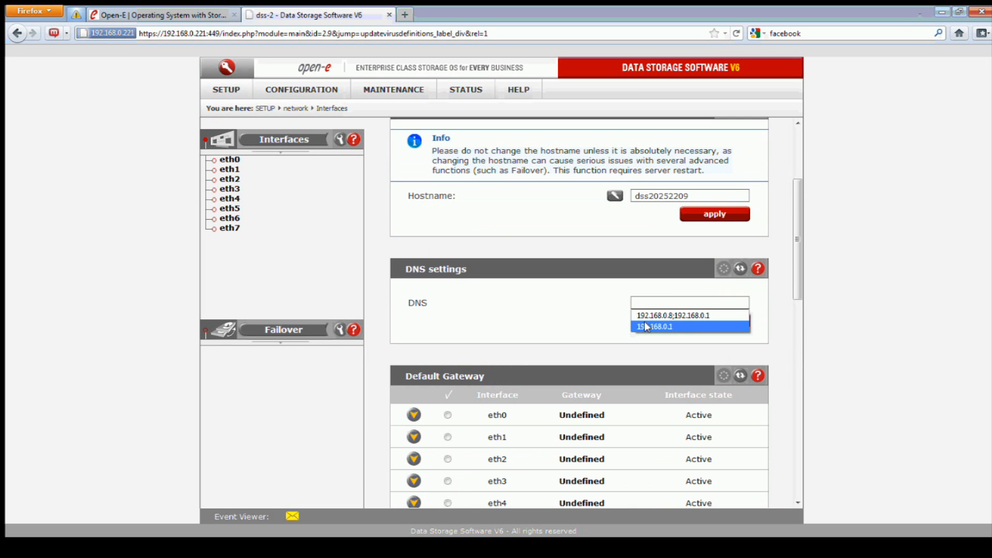
{"action": "left_click", "coordinate": [646, 327]}
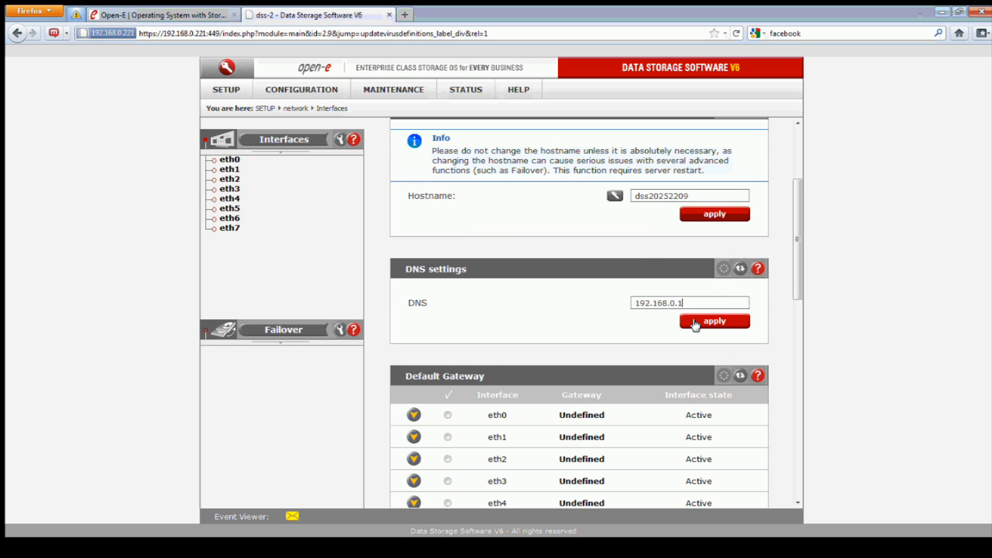
{"action": "left_click", "coordinate": [696, 324]}
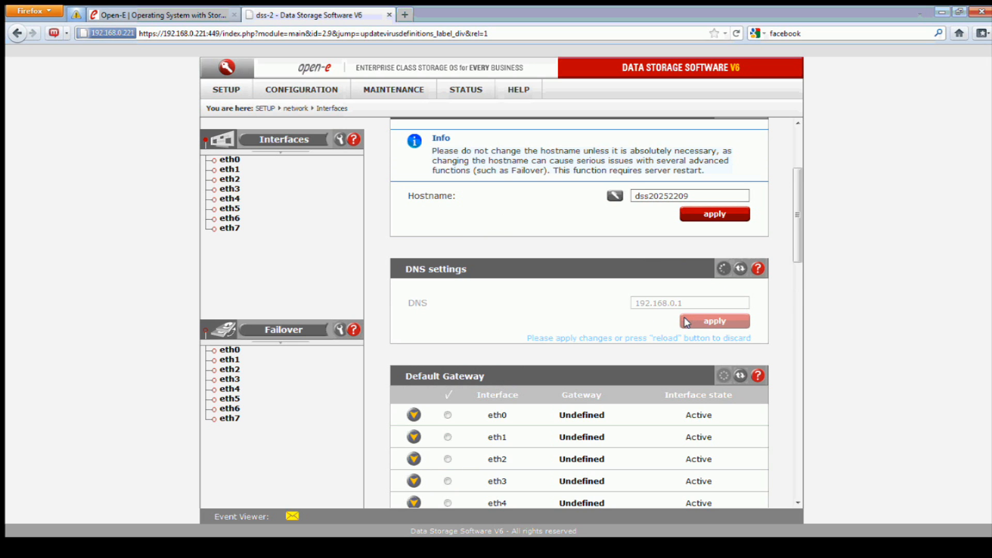
Step: Set the eth0 interface's gateway to 192.168.0.1, apply it and confirm the network configuration restart
{"action": "left_click", "coordinate": [230, 160]}
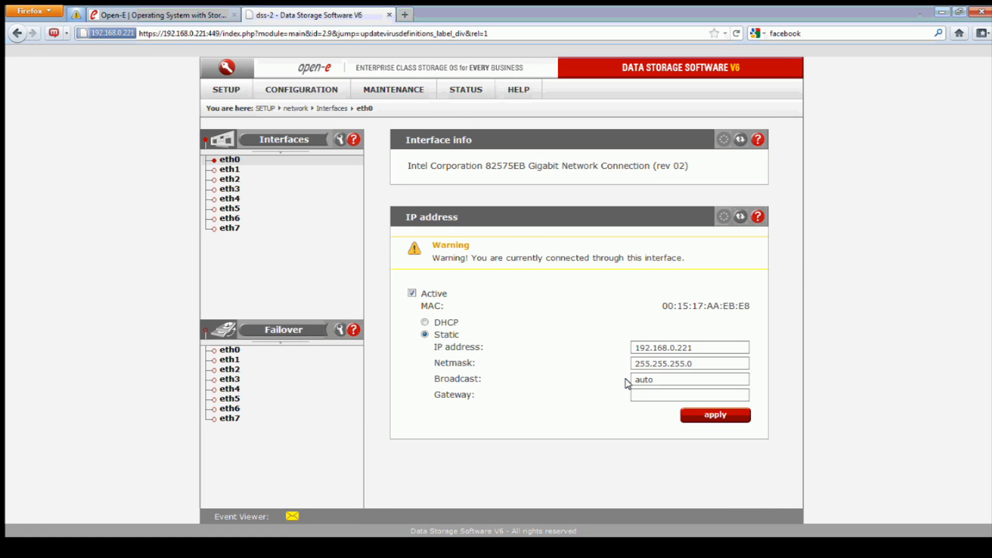
{"action": "left_click", "coordinate": [641, 394]}
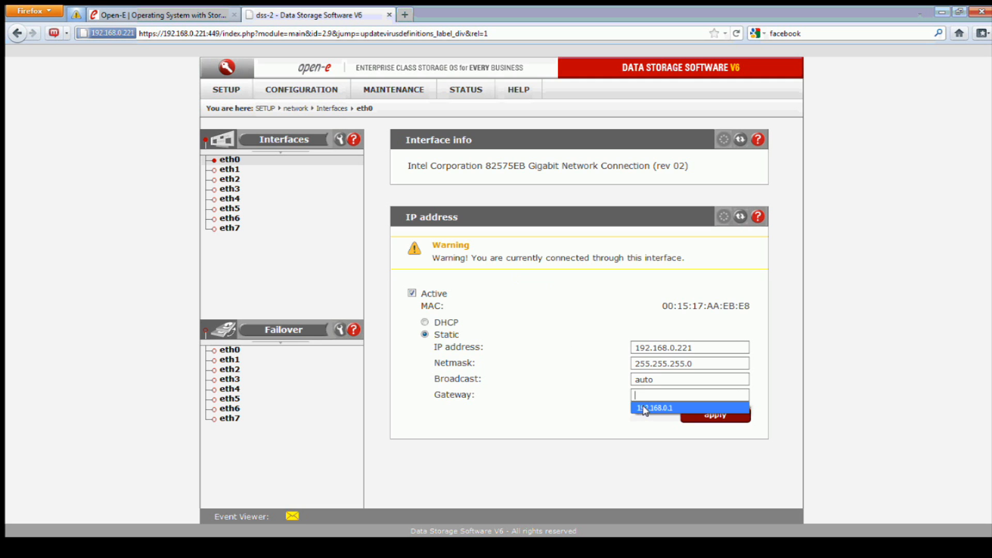
{"action": "left_click", "coordinate": [643, 408]}
{"action": "left_click", "coordinate": [699, 415]}
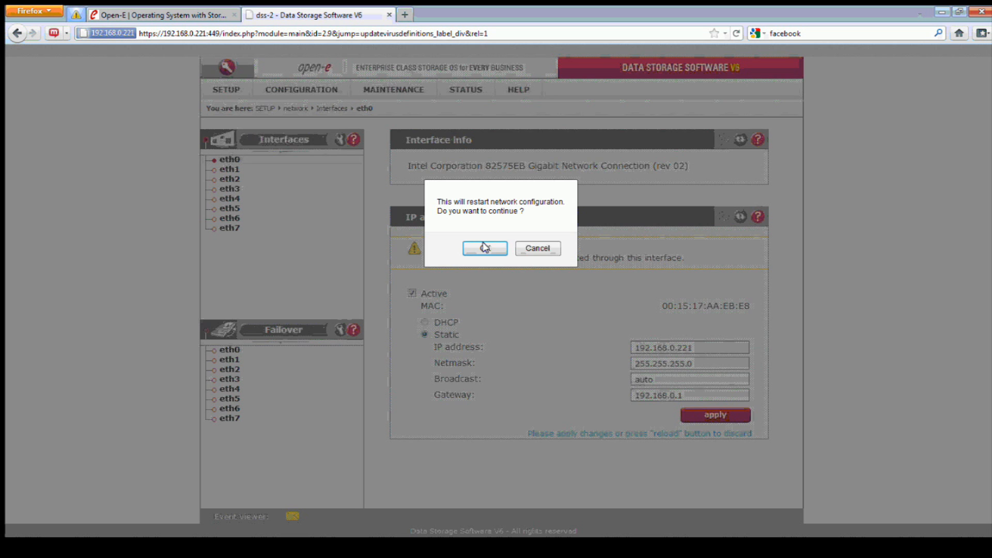
{"action": "left_click", "coordinate": [485, 247]}
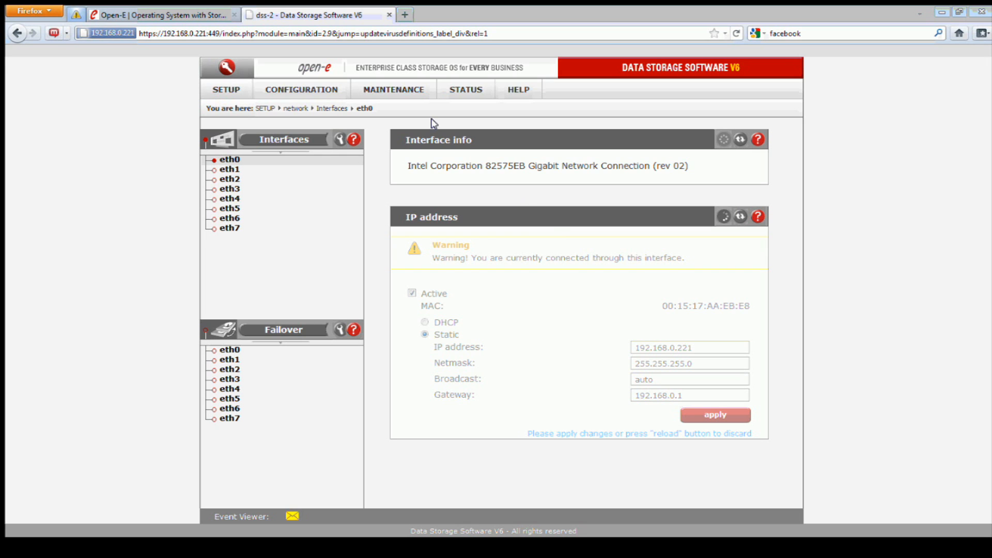
Step: Return to the antivirus maintenance page and run the virus definitions update now from the clamav.inode.at mirror
{"action": "left_click", "coordinate": [418, 89]}
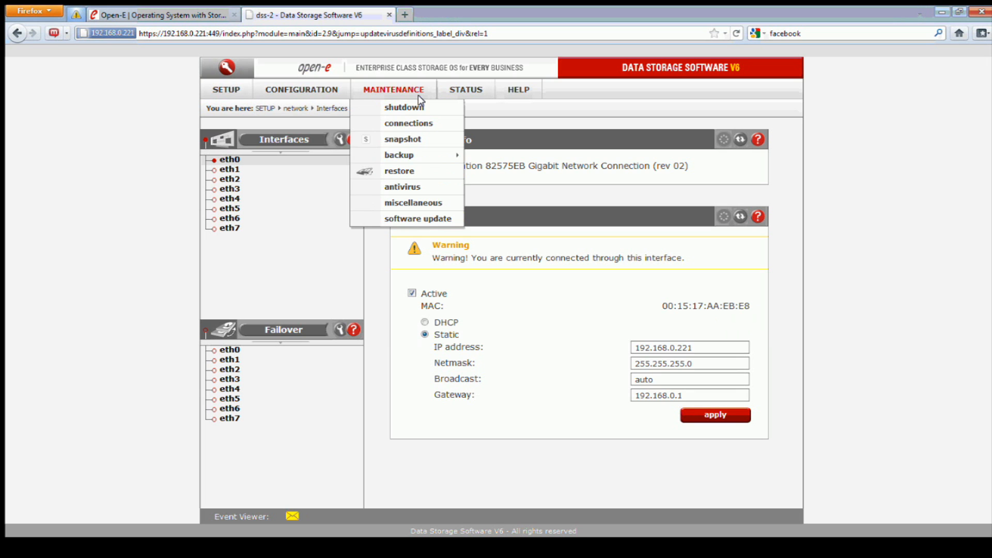
{"action": "left_click", "coordinate": [408, 187]}
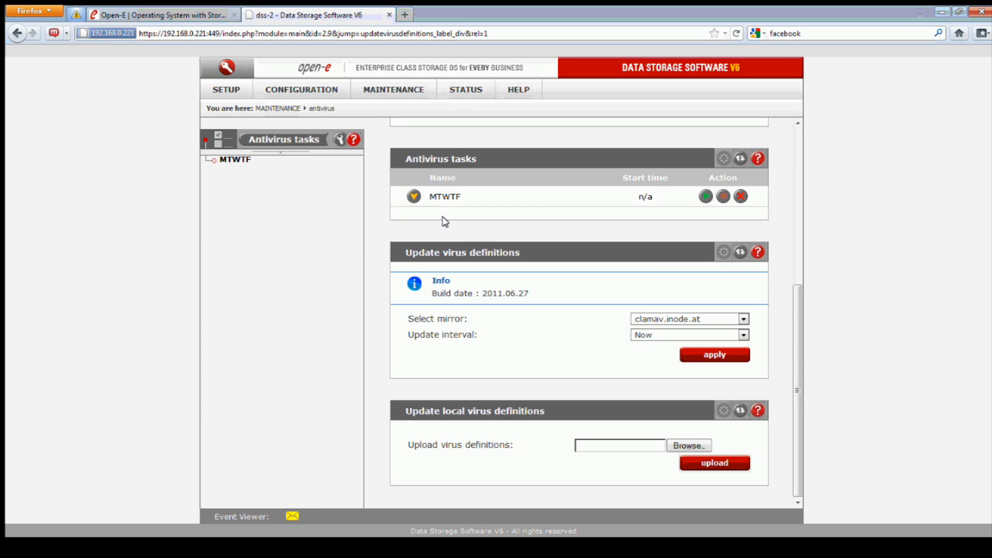
{"action": "left_click", "coordinate": [702, 357]}
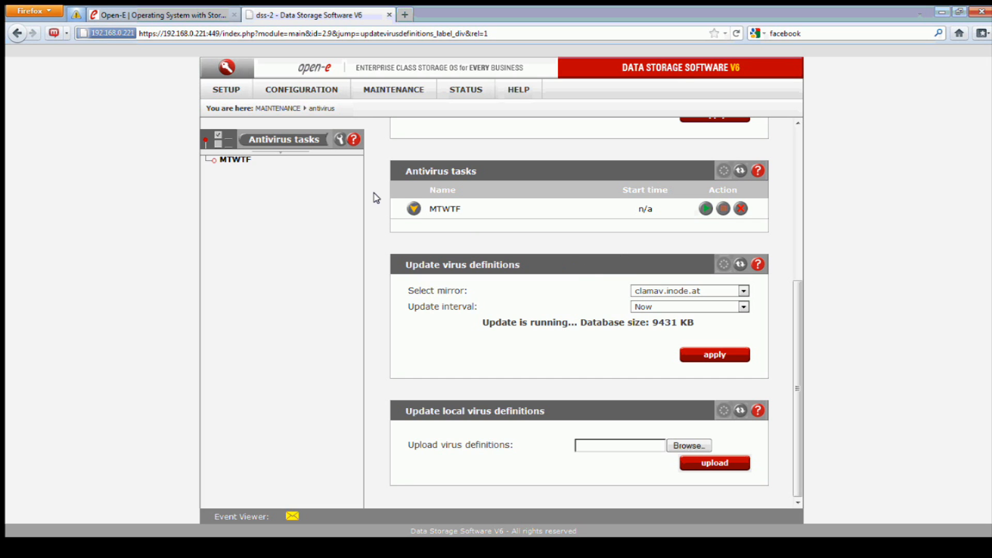
Step: Begin a weekly schedule for the MTWTF antivirus task that covers Monday through Friday
{"action": "left_click", "coordinate": [223, 161]}
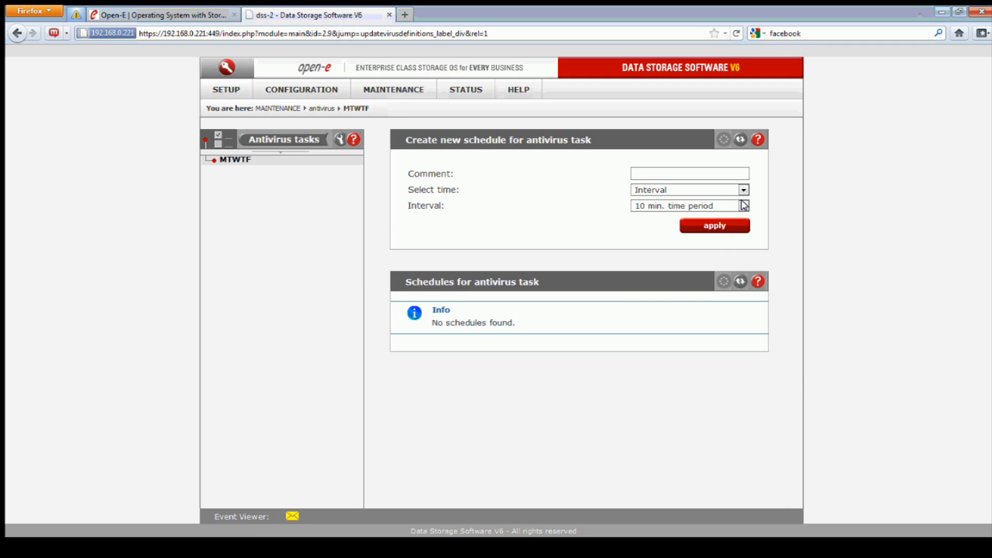
{"action": "left_click", "coordinate": [744, 205]}
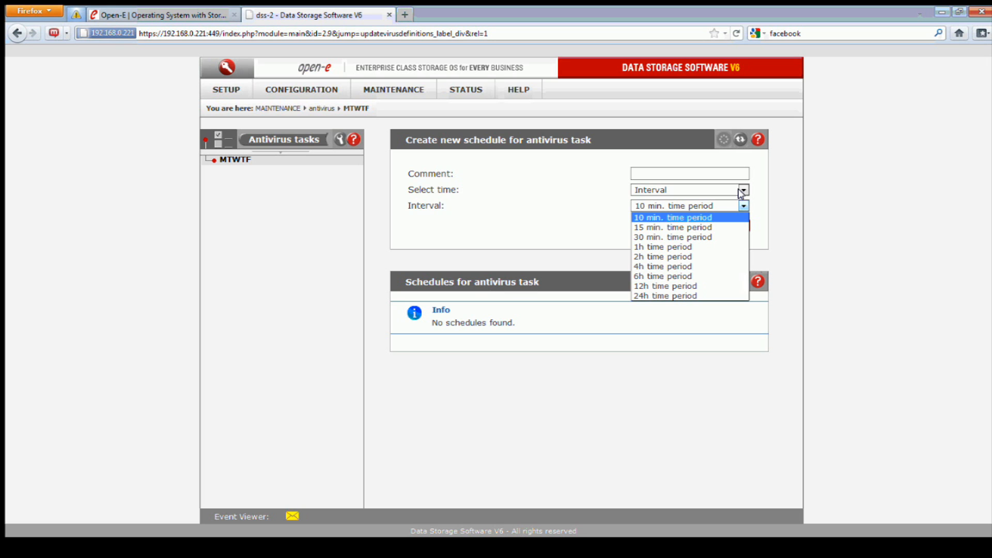
{"action": "left_click", "coordinate": [753, 193]}
{"action": "left_click", "coordinate": [743, 189]}
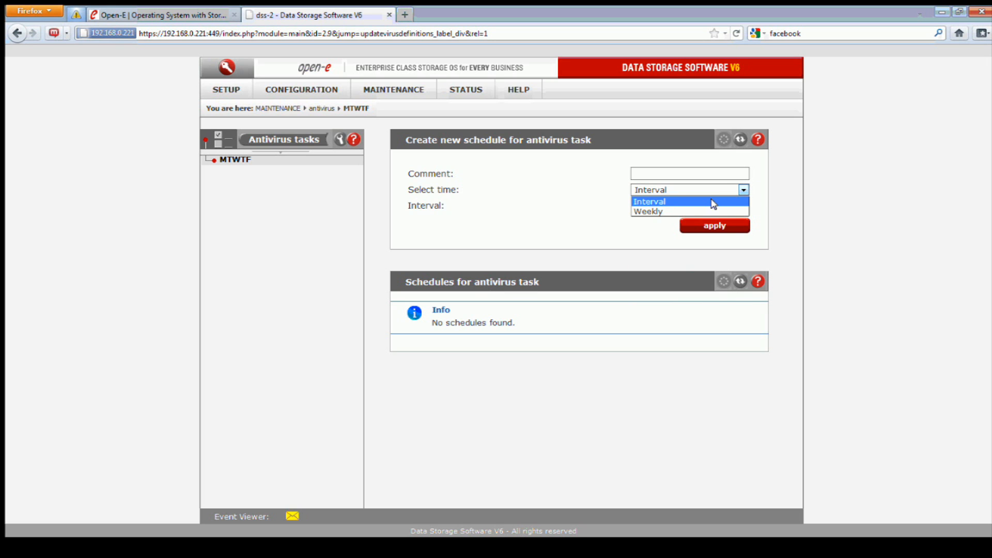
{"action": "left_click", "coordinate": [693, 212]}
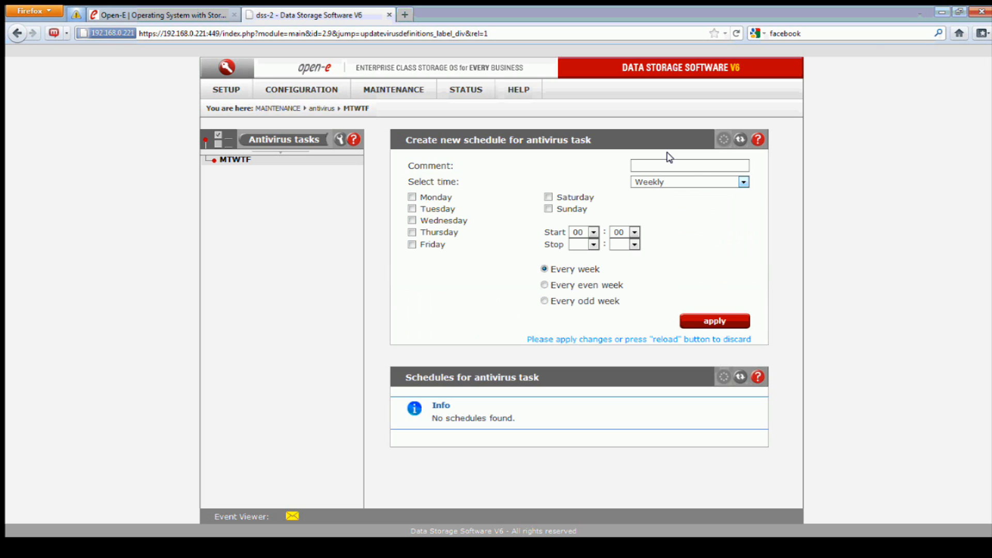
{"action": "double_click", "coordinate": [584, 135]}
{"action": "left_click", "coordinate": [412, 197]}
{"action": "left_click", "coordinate": [412, 209]}
{"action": "left_click", "coordinate": [412, 220]}
{"action": "left_click", "coordinate": [412, 232]}
{"action": "left_click", "coordinate": [412, 245]}
Step: Set the weekly schedule to start at 14:14 and stop at 15:14, and apply it
{"action": "left_click", "coordinate": [593, 232]}
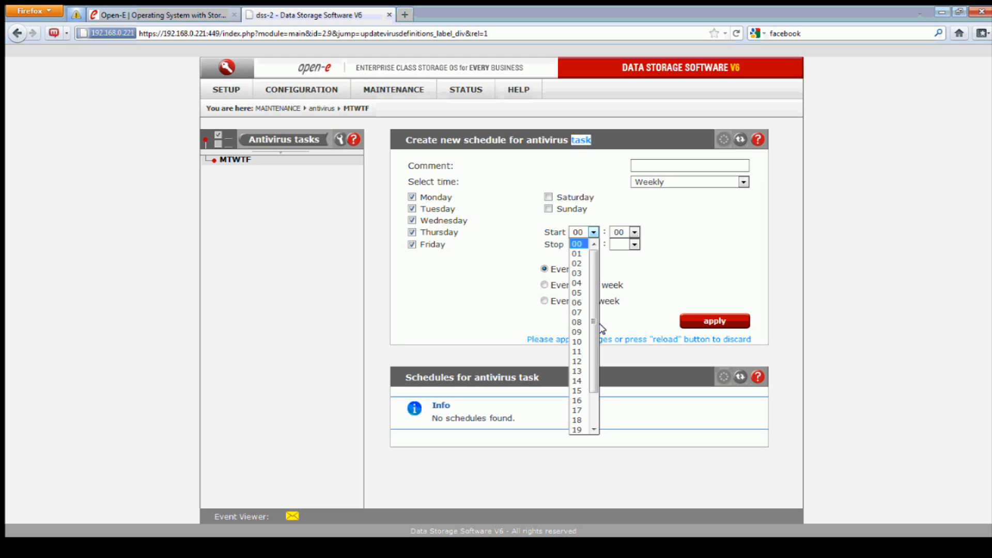
{"action": "left_click", "coordinate": [578, 382]}
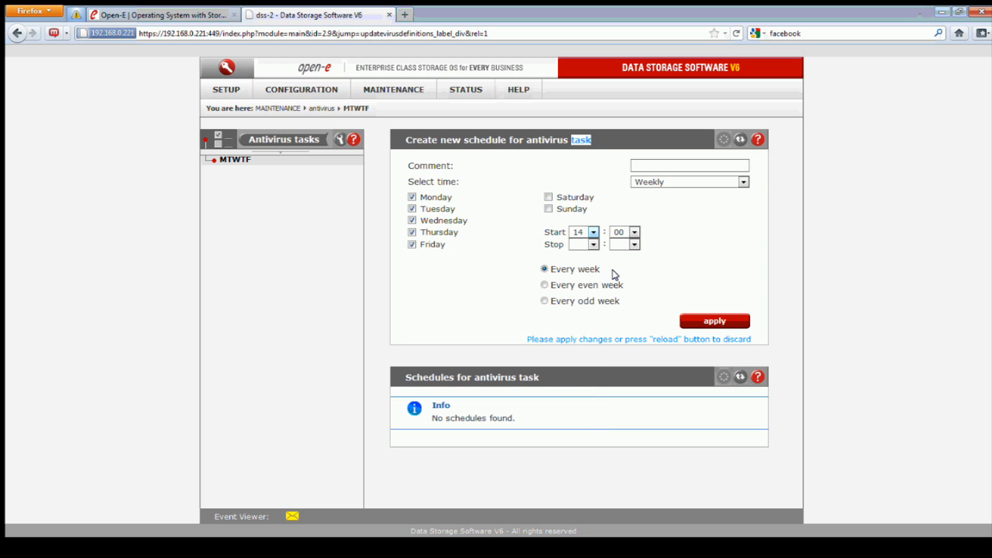
{"action": "left_click", "coordinate": [635, 232]}
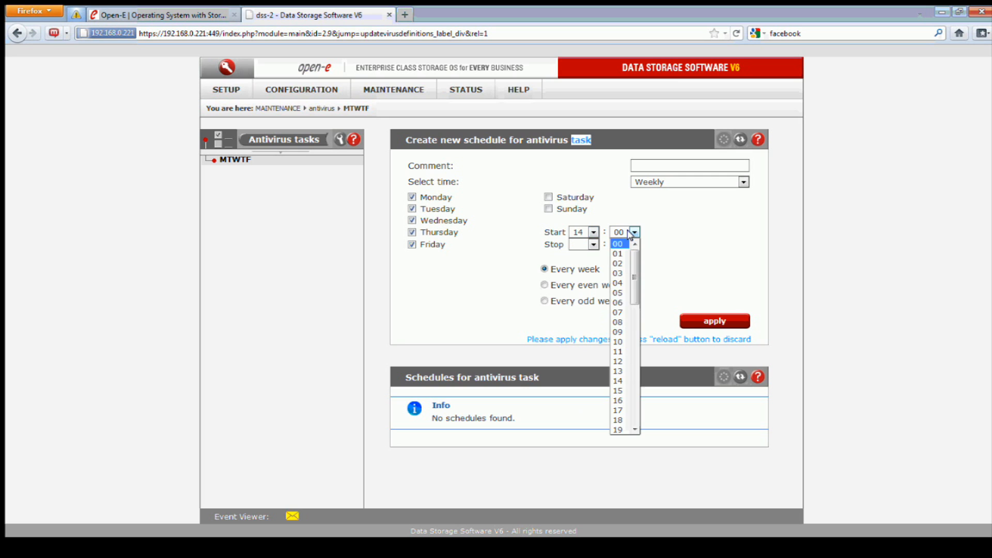
{"action": "left_click", "coordinate": [622, 285]}
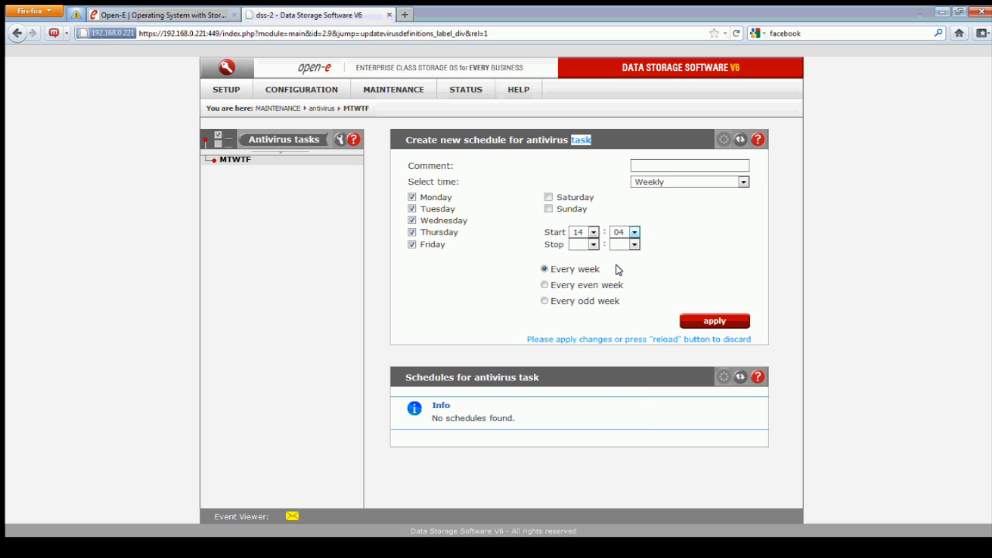
{"action": "left_click", "coordinate": [593, 245]}
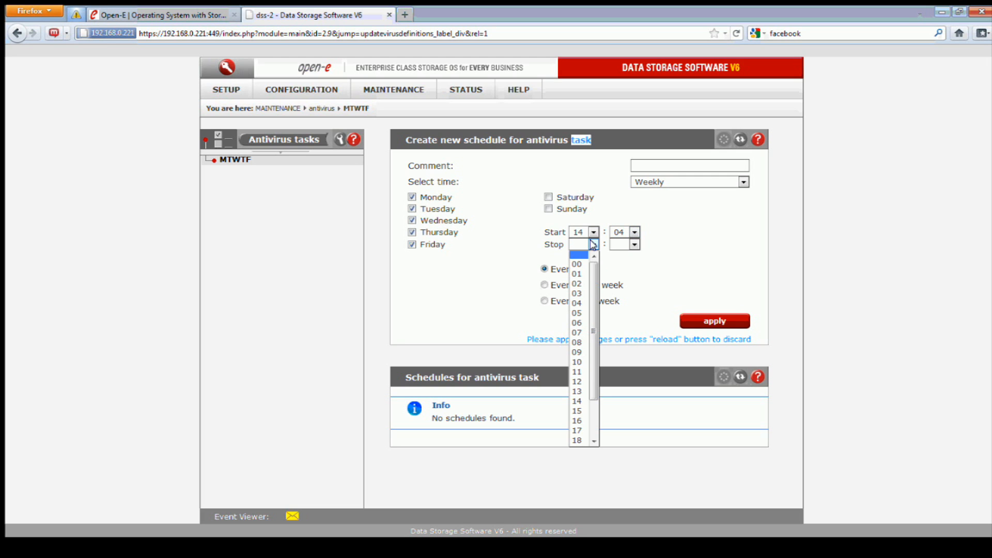
{"action": "left_click", "coordinate": [578, 410]}
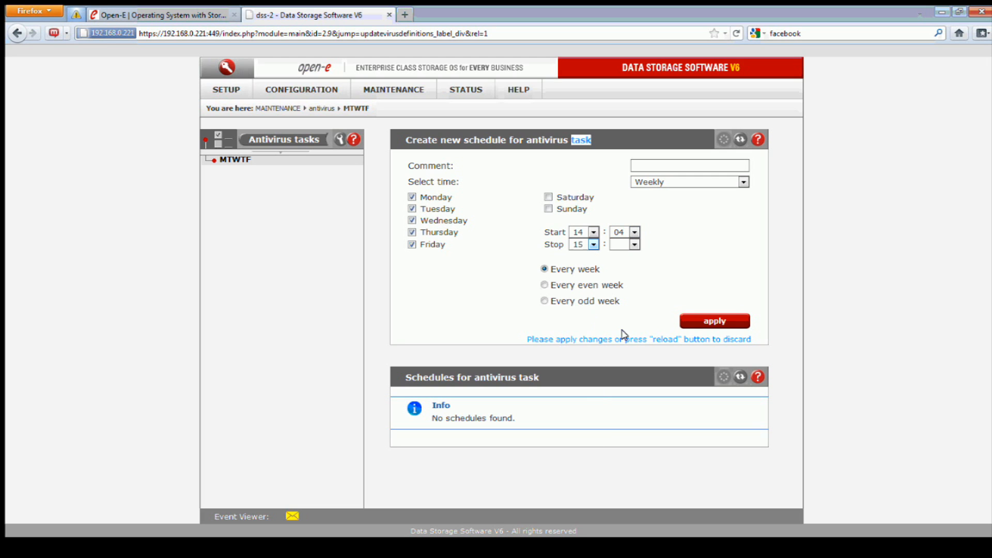
{"action": "left_click", "coordinate": [632, 243]}
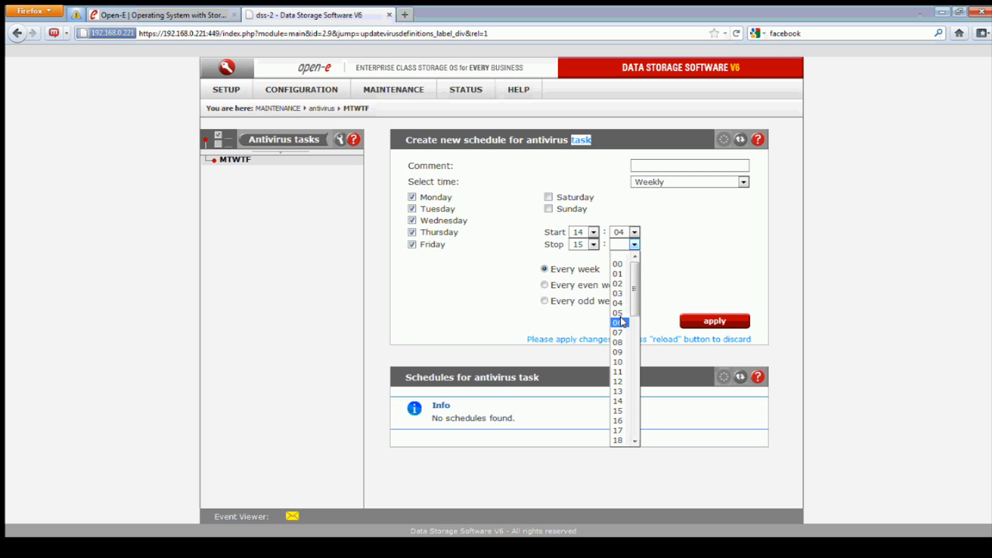
{"action": "left_click", "coordinate": [633, 235]}
{"action": "left_click", "coordinate": [634, 233]}
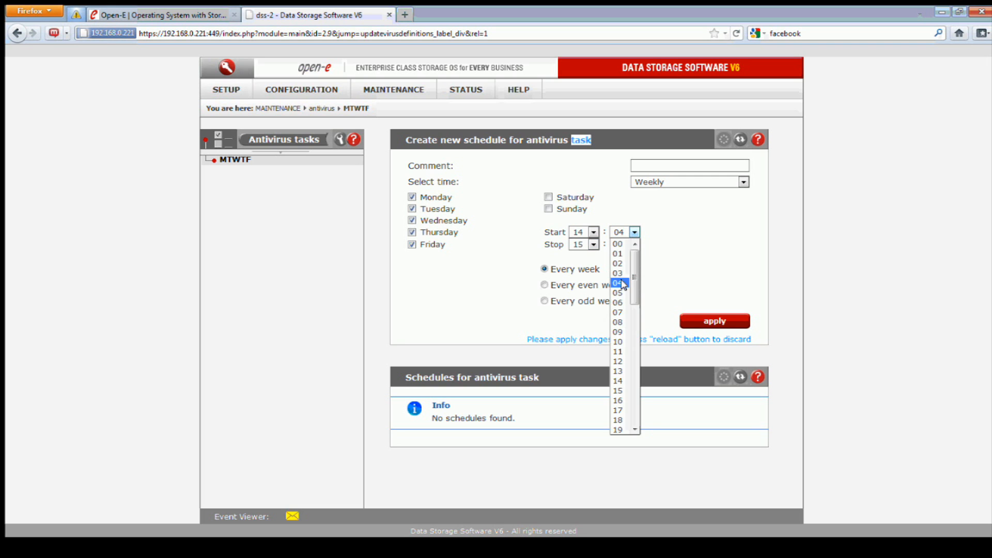
{"action": "left_click", "coordinate": [619, 379]}
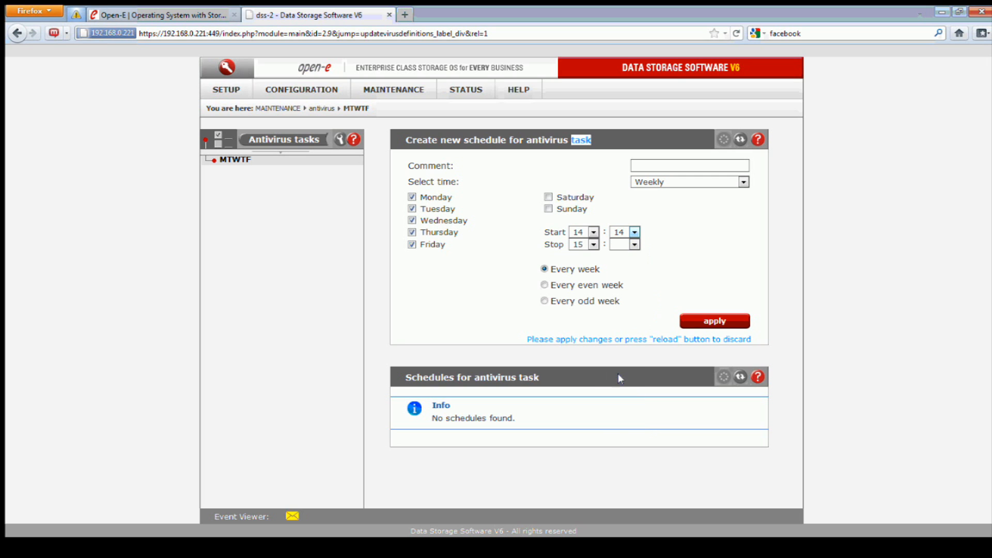
{"action": "left_click", "coordinate": [634, 245]}
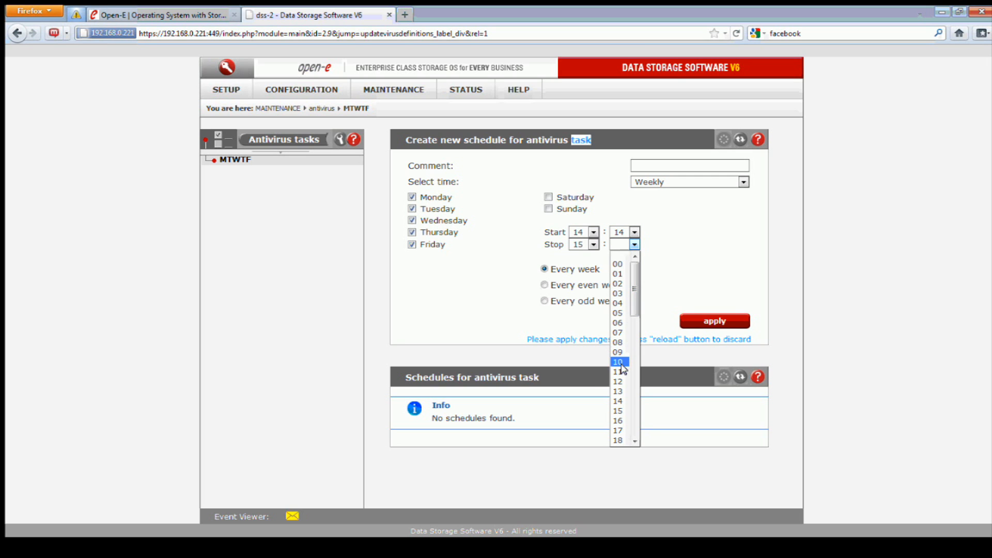
{"action": "left_click", "coordinate": [619, 401]}
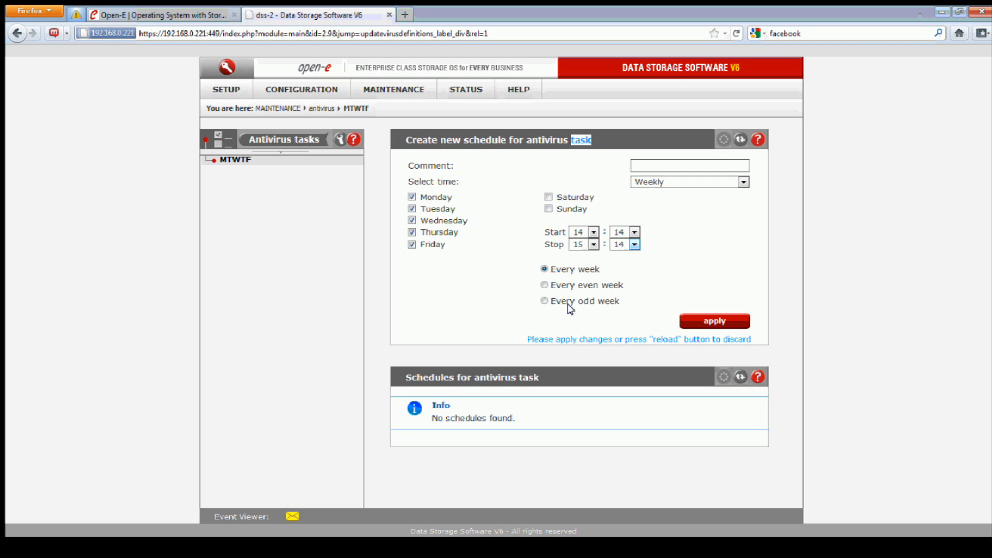
{"action": "left_click", "coordinate": [697, 323]}
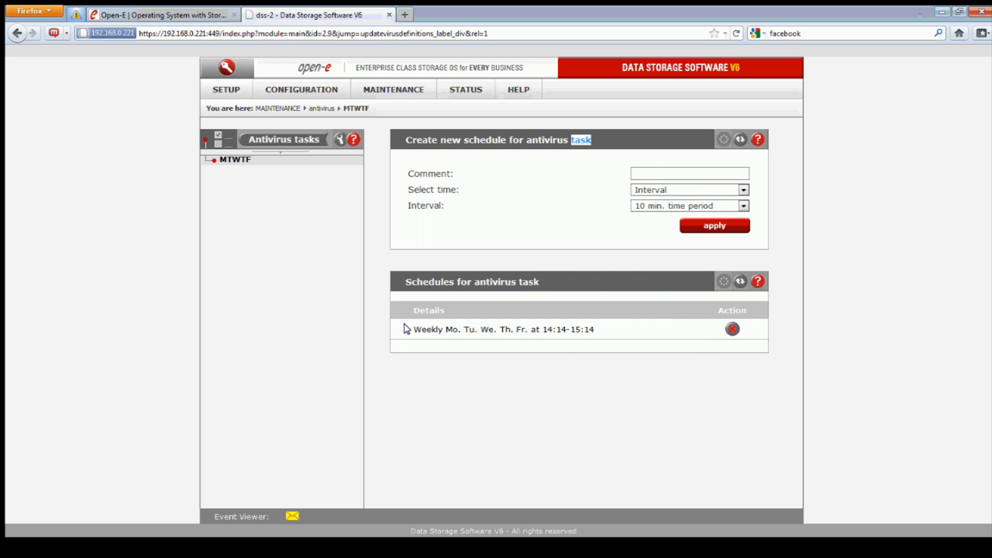
{"action": "left_click_drag", "start_coordinate": [412, 331], "coordinate": [594, 334]}
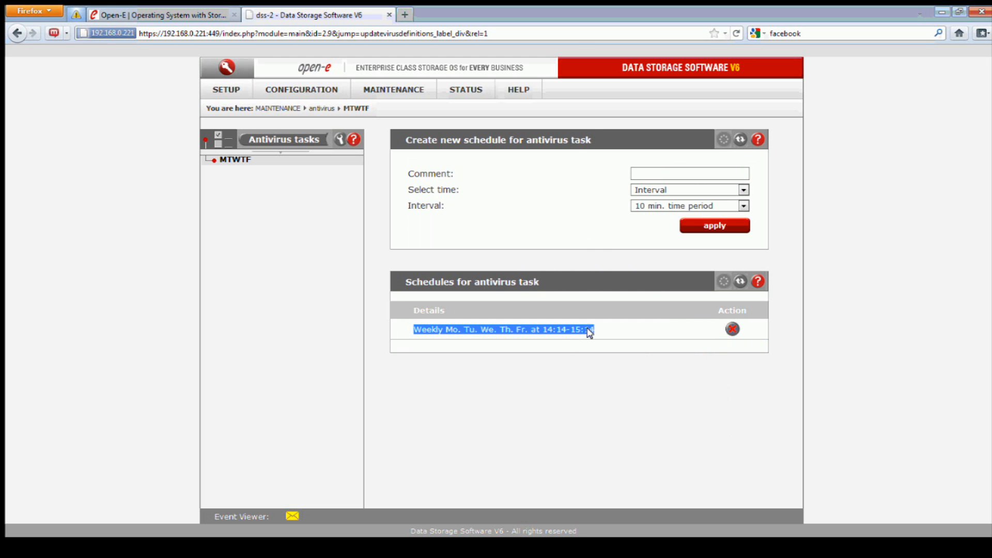
{"action": "left_click", "coordinate": [615, 330]}
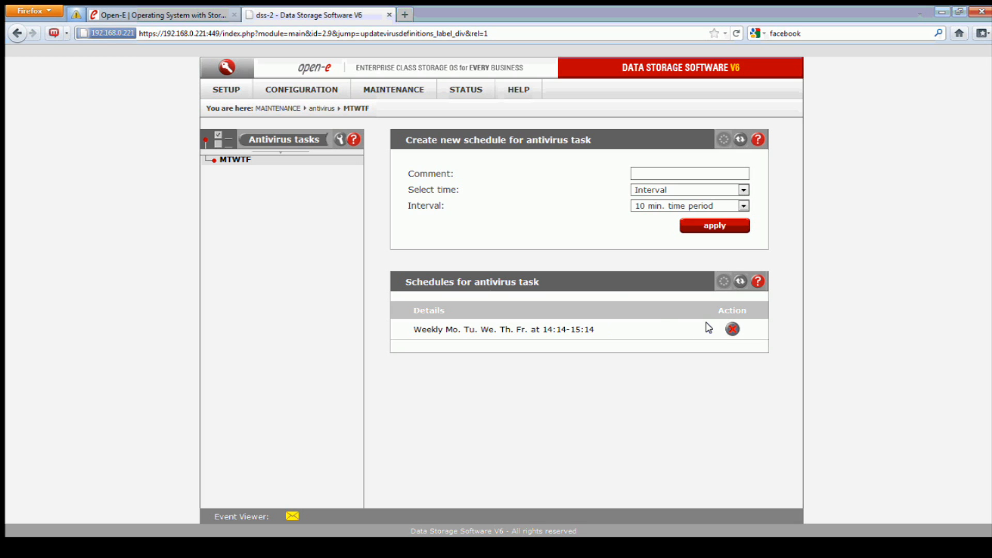
Step: Add an interval schedule with a 10 min. time period to the MTWTF task
{"action": "left_click", "coordinate": [670, 190]}
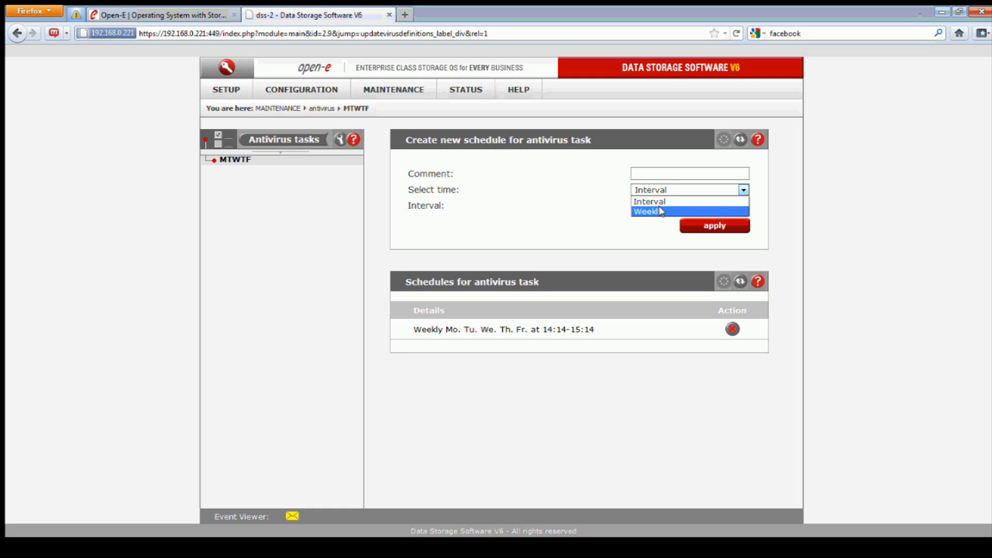
{"action": "left_click", "coordinate": [662, 202]}
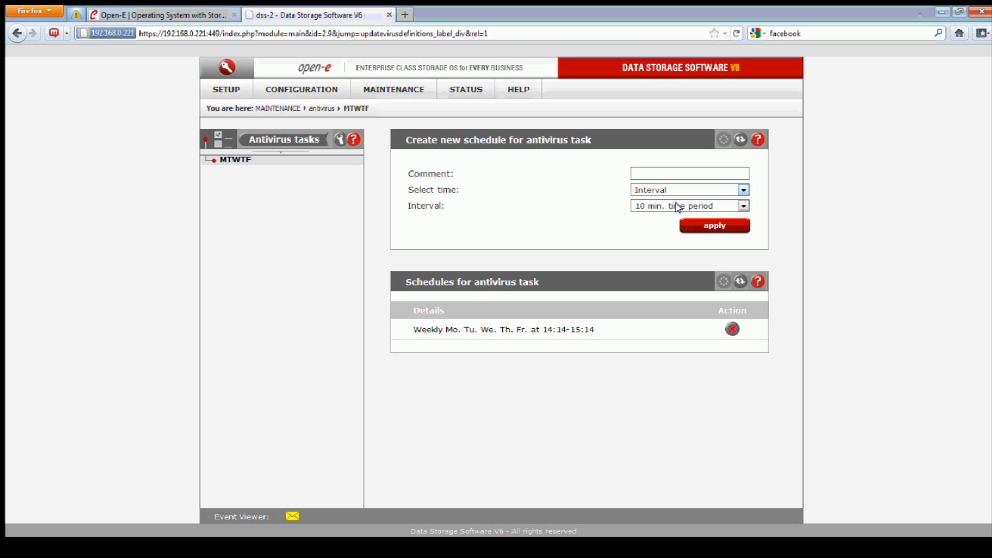
{"action": "left_click", "coordinate": [695, 226]}
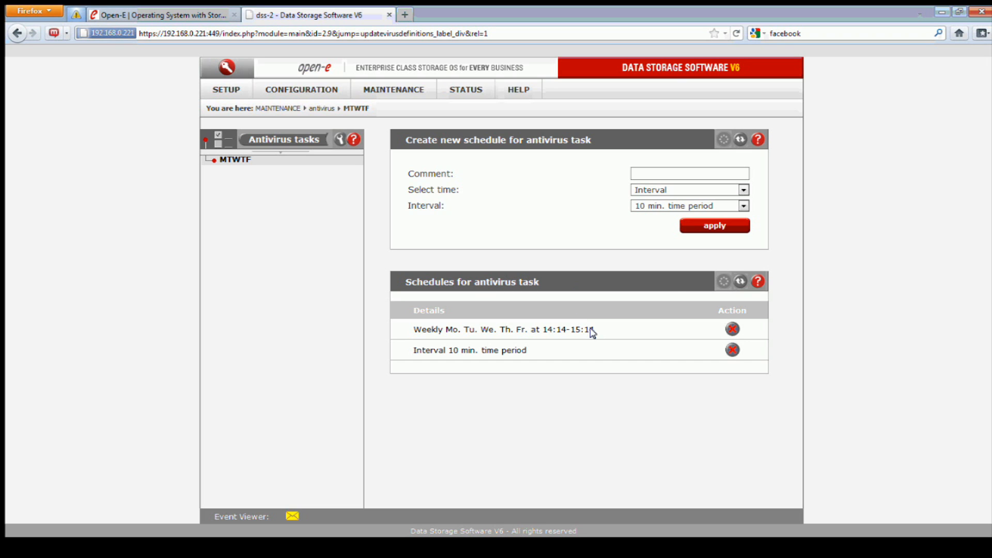
Step: Add another weekly schedule to the MTWTF task for Monday through Friday, starting at 14:00 with no stop time
{"action": "left_click", "coordinate": [743, 190]}
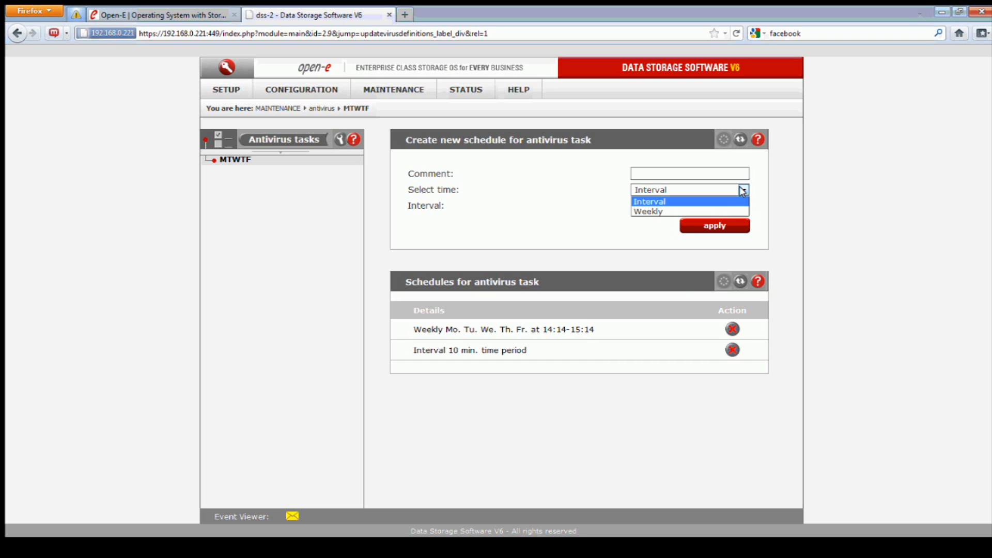
{"action": "left_click", "coordinate": [680, 211]}
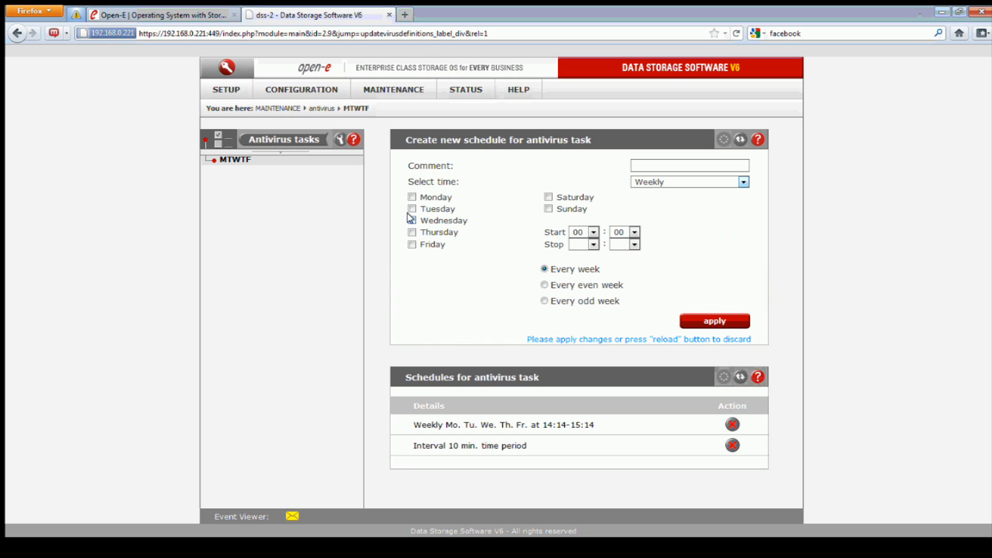
{"action": "left_click", "coordinate": [412, 197]}
{"action": "left_click", "coordinate": [412, 209]}
{"action": "left_click", "coordinate": [412, 220]}
{"action": "left_click", "coordinate": [411, 232]}
{"action": "left_click", "coordinate": [412, 245]}
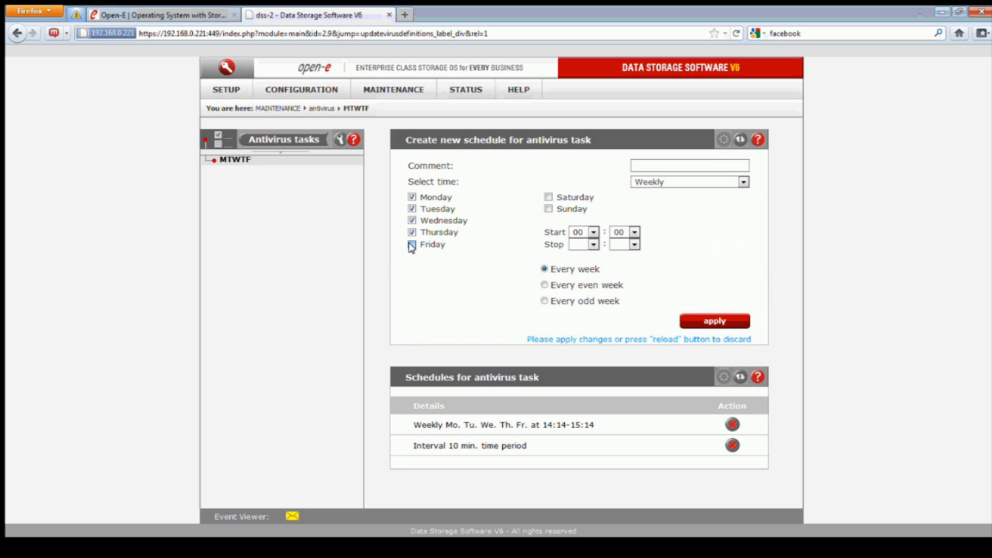
{"action": "left_click", "coordinate": [593, 232]}
{"action": "left_click", "coordinate": [578, 381]}
{"action": "left_click", "coordinate": [693, 321]}
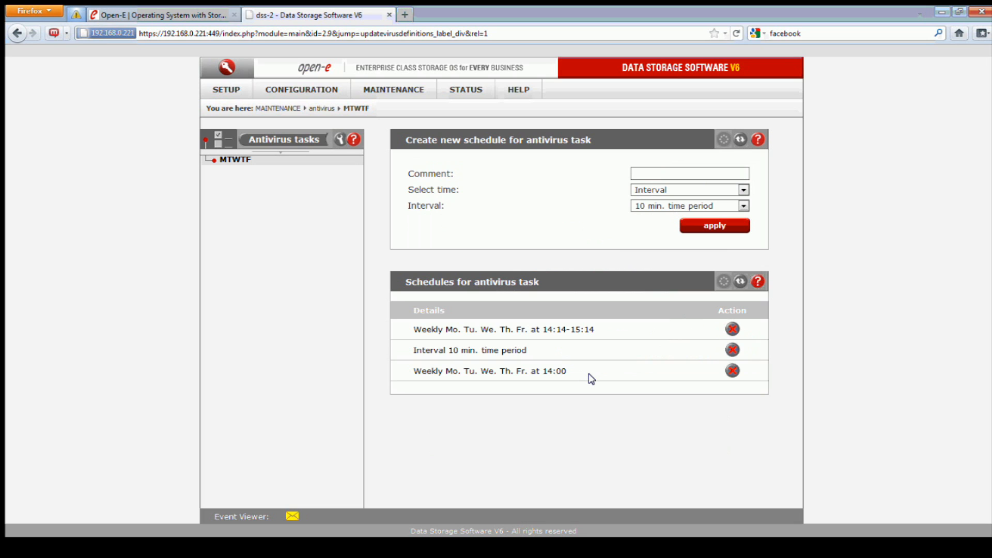
{"action": "double_click", "coordinate": [562, 371]}
{"action": "left_click", "coordinate": [585, 370]}
{"action": "left_click_drag", "start_coordinate": [594, 330], "coordinate": [540, 331]}
{"action": "left_click", "coordinate": [534, 351]}
{"action": "left_click", "coordinate": [236, 160]}
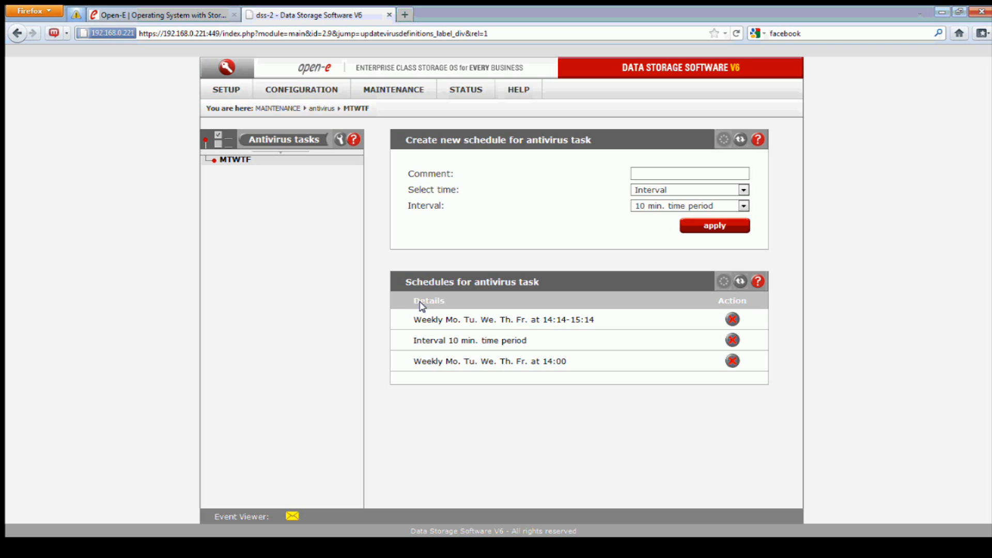
Step: Return to the antivirus tasks overview, start the MTWTF scan manually and expand the task's details
{"action": "left_click", "coordinate": [305, 141]}
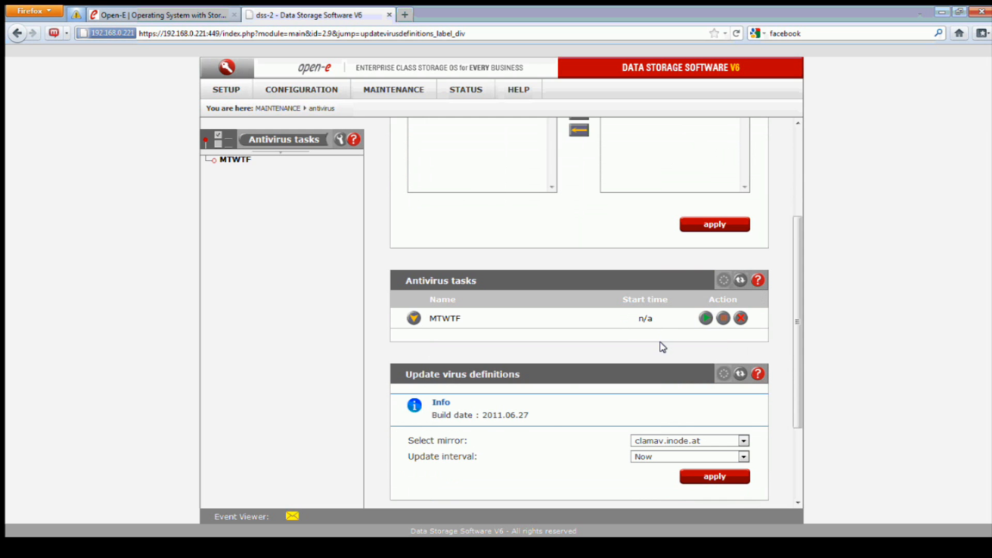
{"action": "scroll", "coordinate": [571, 384], "scroll_direction": "down", "scroll_amount": 3}
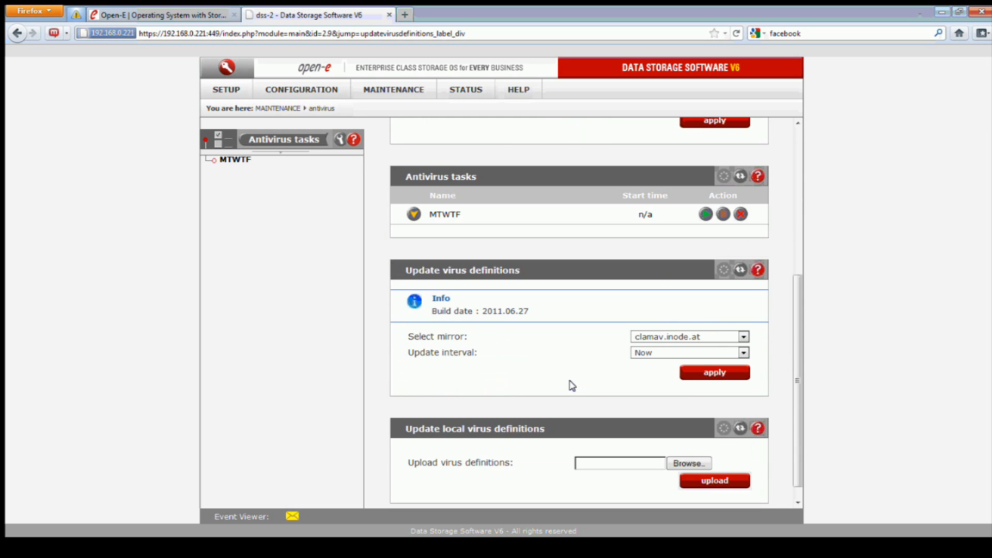
{"action": "scroll", "coordinate": [569, 382], "scroll_direction": "up", "scroll_amount": 3}
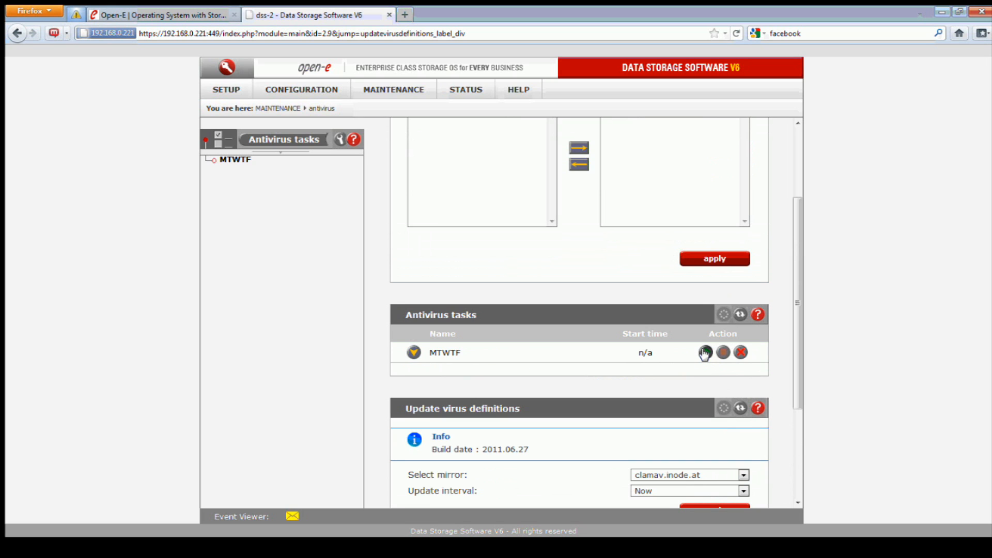
{"action": "left_click", "coordinate": [705, 353]}
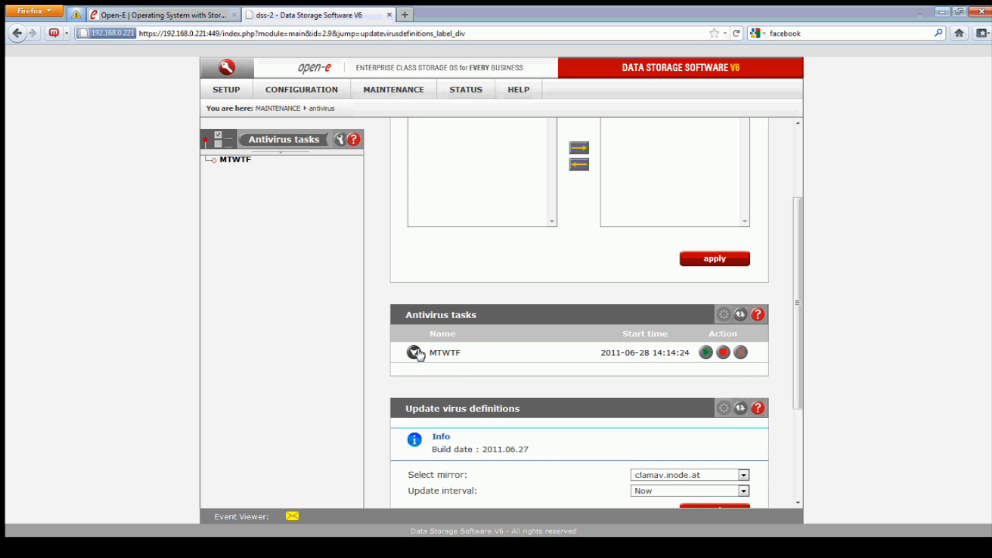
{"action": "left_click", "coordinate": [414, 353]}
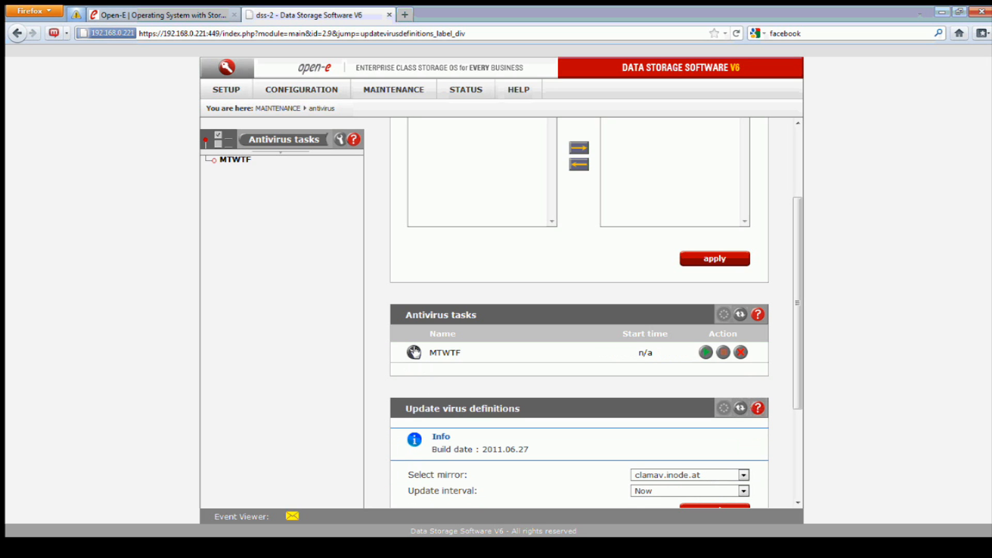
{"action": "left_click", "coordinate": [413, 352]}
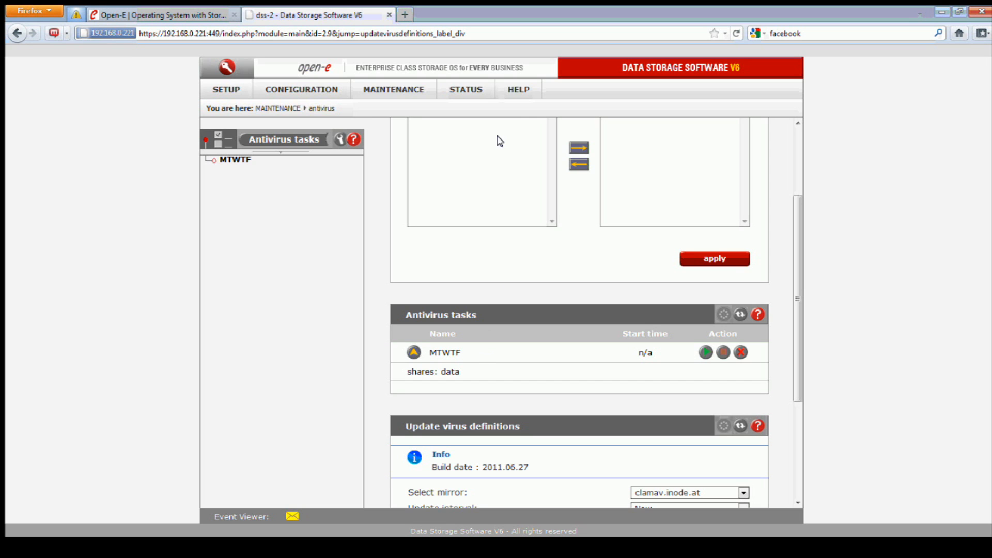
Step: Open the tasks status page and expand the newest finished MTWTF entry in the tasks log
{"action": "scroll", "coordinate": [485, 149], "scroll_direction": "up", "scroll_amount": 2}
{"action": "scroll", "coordinate": [483, 145], "scroll_direction": "up", "scroll_amount": 1}
{"action": "left_click", "coordinate": [481, 88]}
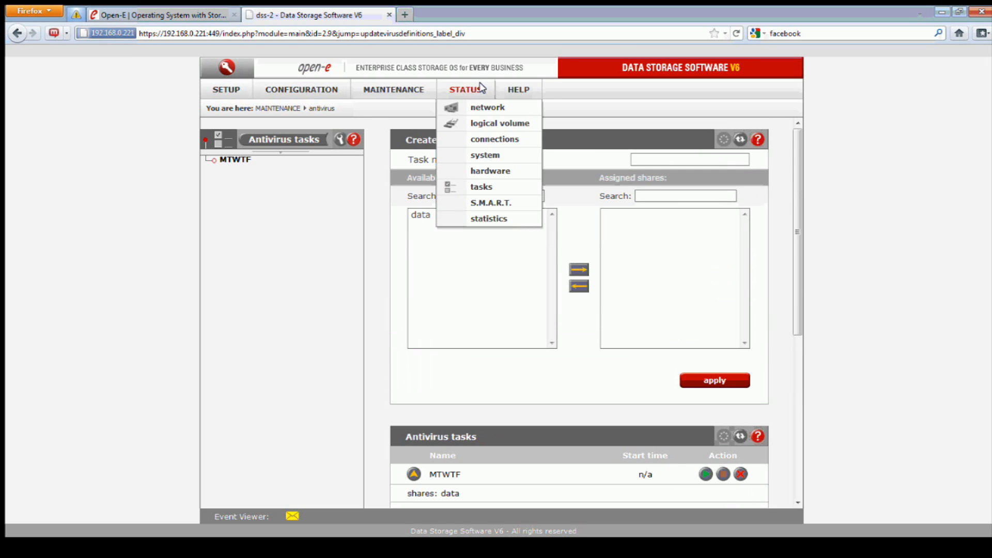
{"action": "left_click", "coordinate": [505, 186]}
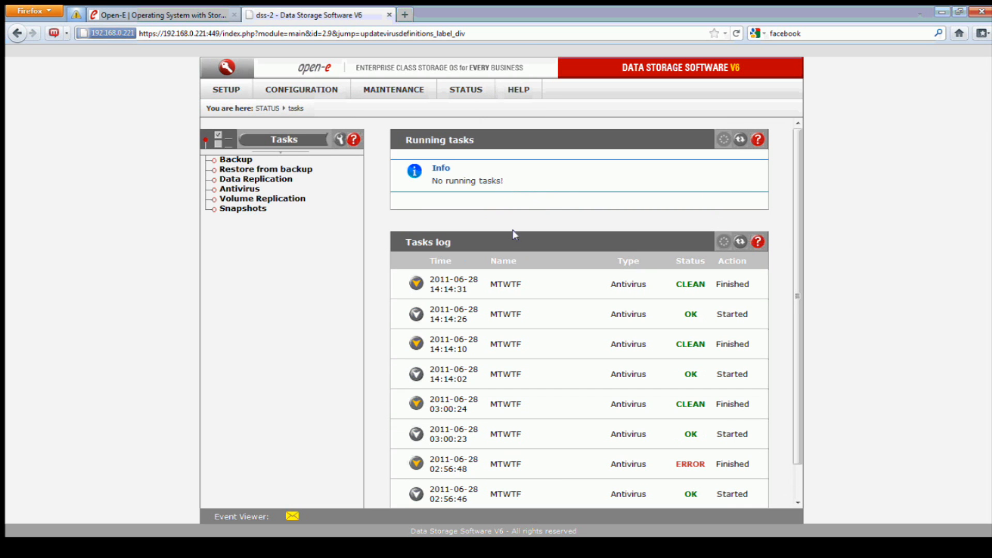
{"action": "left_click", "coordinate": [416, 283]}
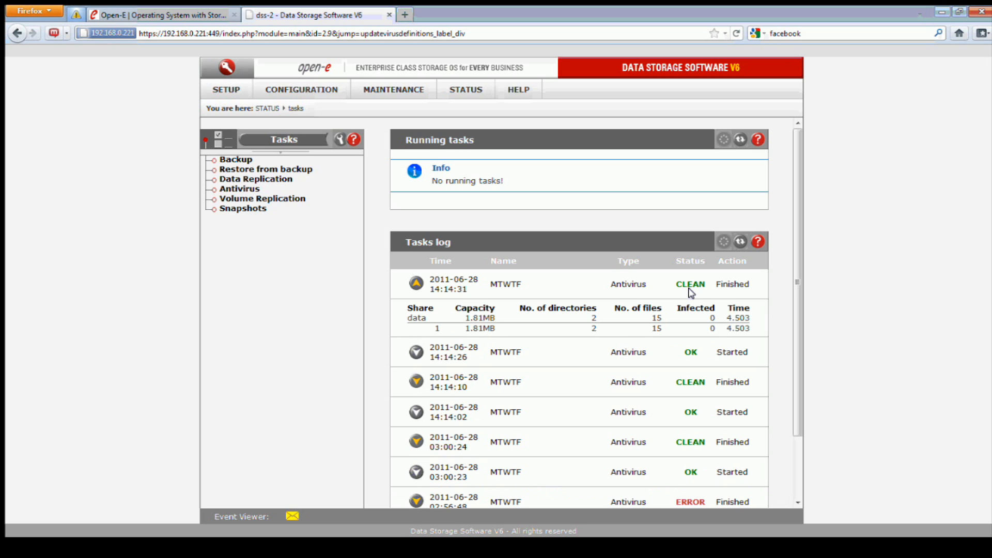
Step: Check the newest finished MTWTF scan's status and infected count in the tasks log, and expand the finished entry marked ERROR
{"action": "left_click_drag", "start_coordinate": [712, 284], "coordinate": [673, 282]}
{"action": "left_click_drag", "start_coordinate": [748, 284], "coordinate": [713, 282]}
{"action": "left_click_drag", "start_coordinate": [662, 309], "coordinate": [717, 308]}
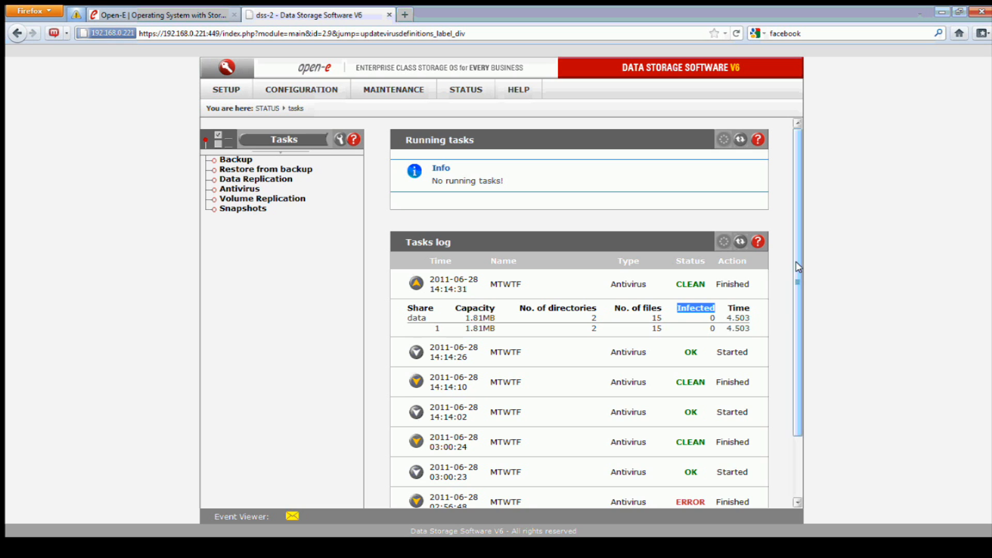
{"action": "scroll", "coordinate": [798, 269], "scroll_direction": "down", "scroll_amount": 3}
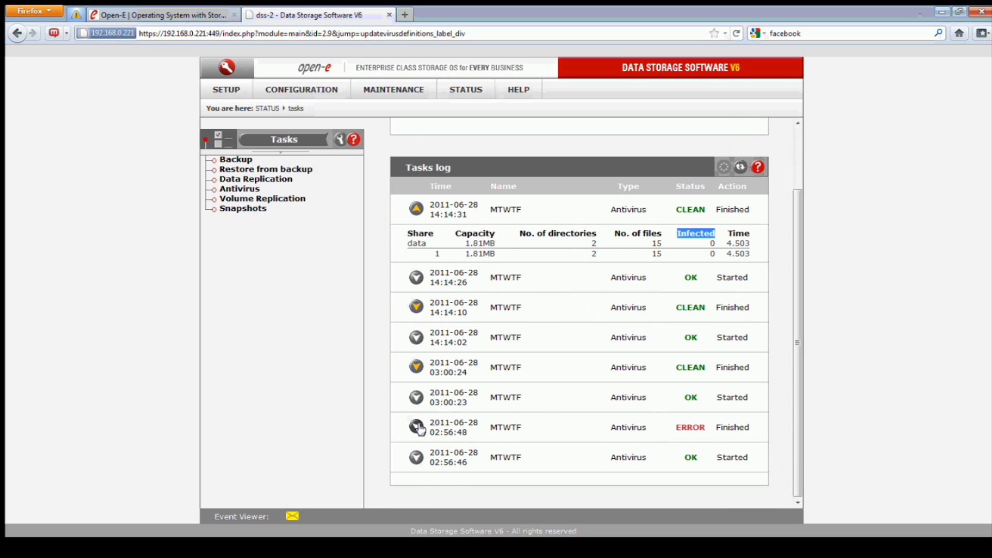
{"action": "left_click", "coordinate": [418, 427]}
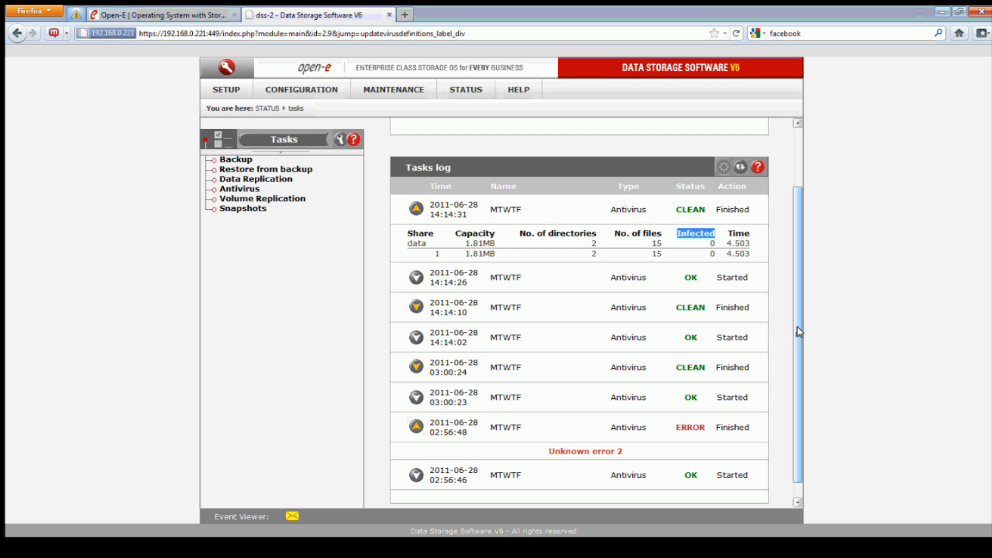
{"action": "left_click_drag", "start_coordinate": [795, 329], "coordinate": [793, 270]}
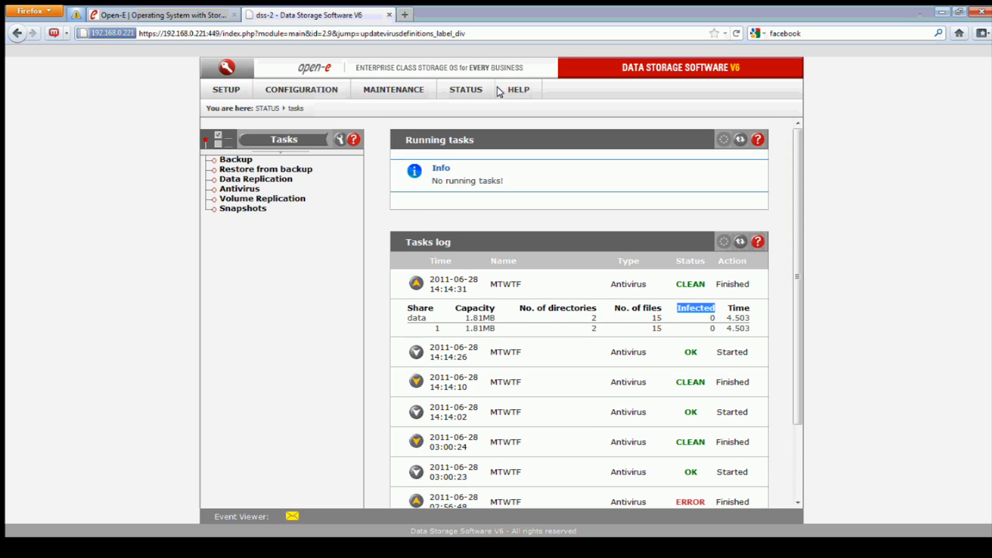
Step: Open the hardware status page and download the system log file
{"action": "left_click", "coordinate": [481, 88]}
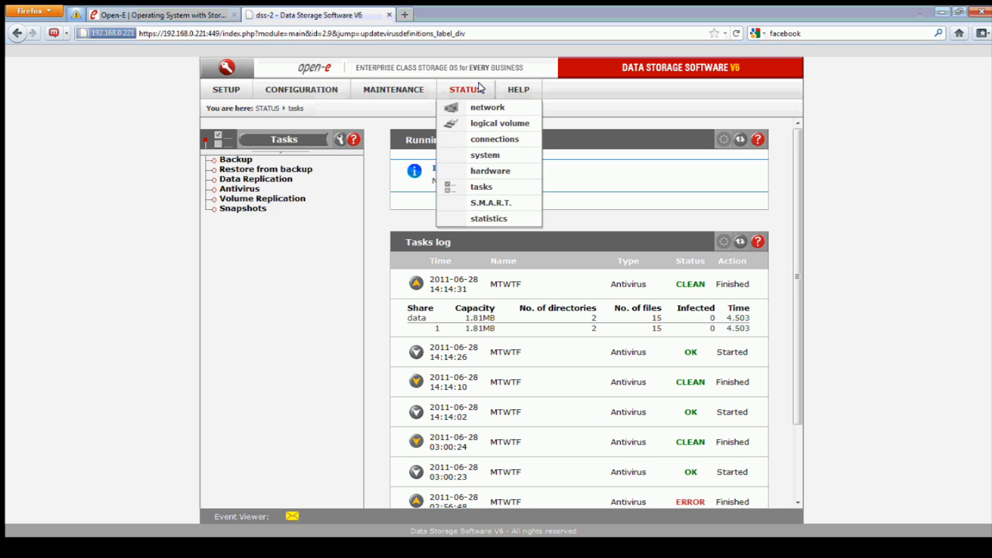
{"action": "left_click", "coordinate": [518, 172]}
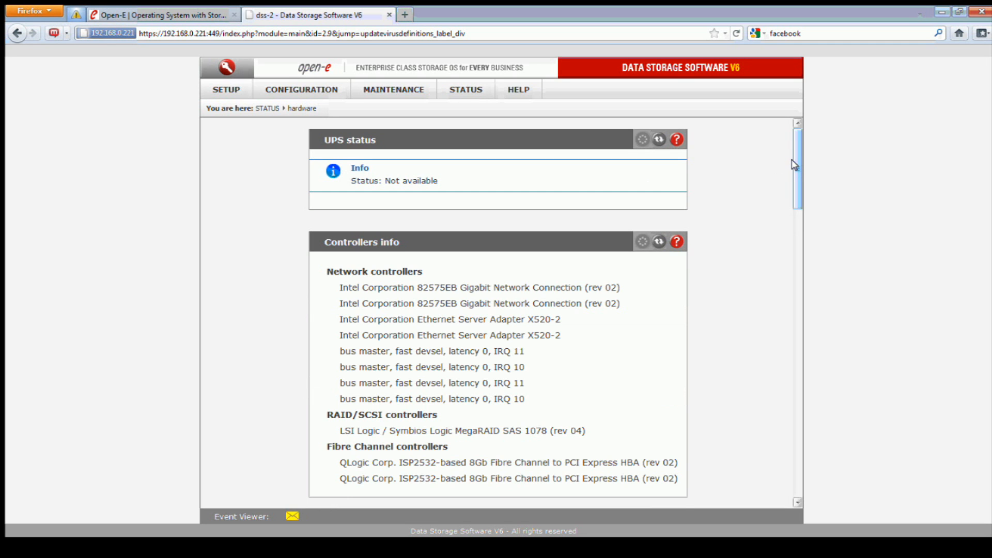
{"action": "left_click_drag", "start_coordinate": [794, 166], "coordinate": [793, 293]}
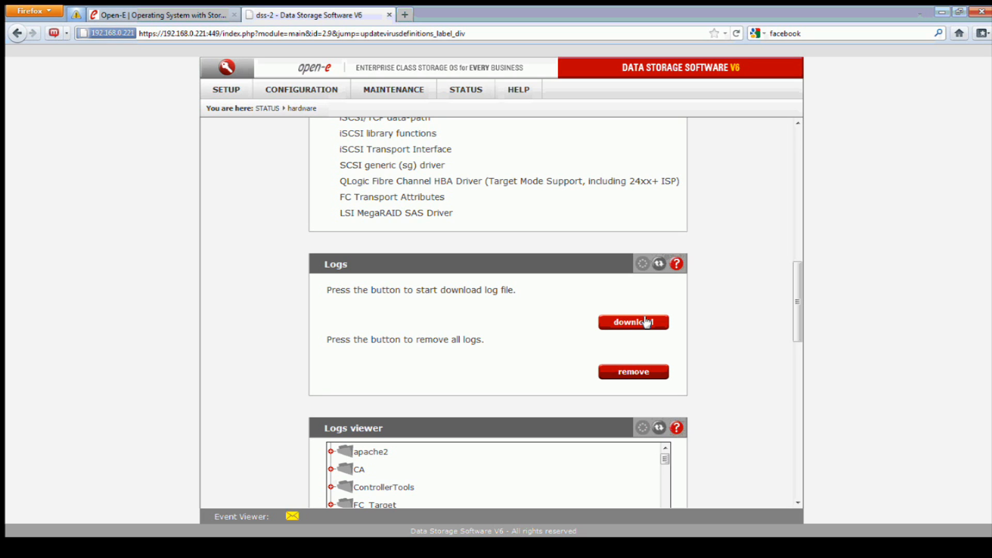
{"action": "left_click", "coordinate": [648, 322]}
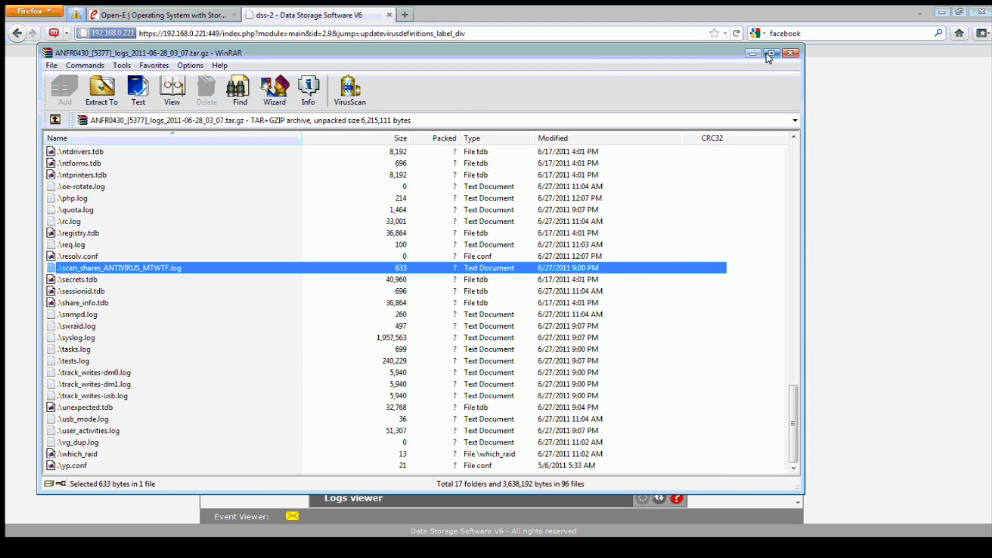
Step: Maximize the log archive window, view scan_shares_ANTIVIRUS_MTWTF.log from it, and close the viewer
{"action": "left_click", "coordinate": [771, 53]}
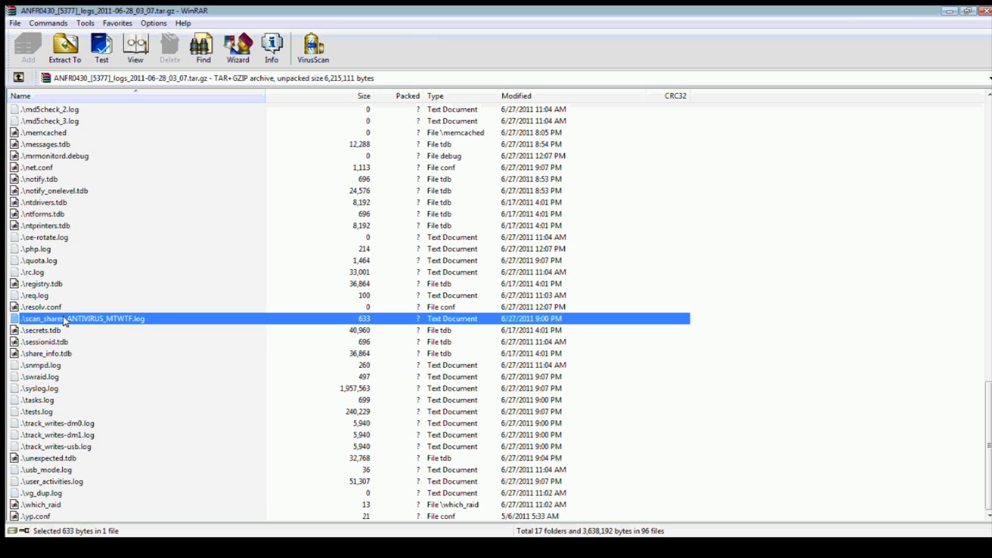
{"action": "right_click", "coordinate": [126, 317]}
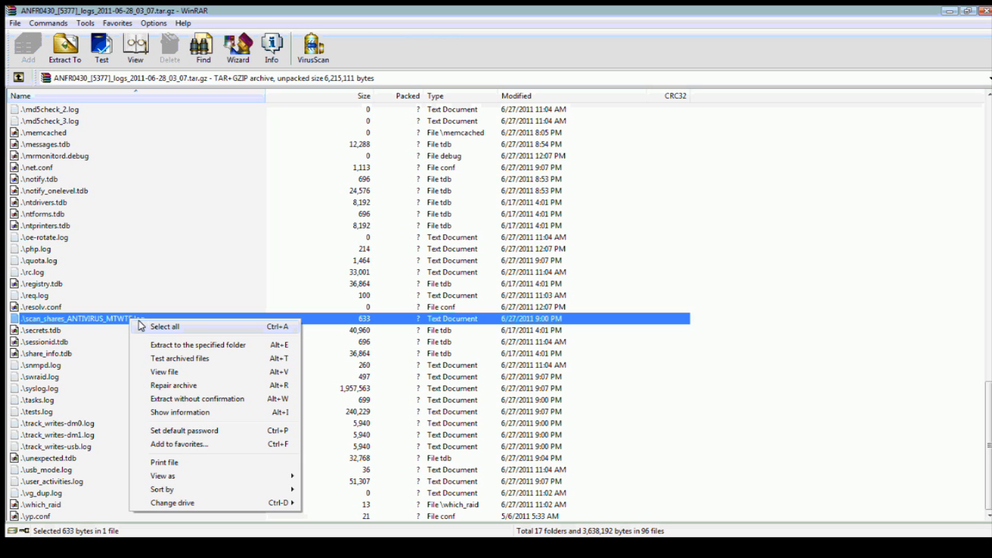
{"action": "left_click", "coordinate": [174, 372]}
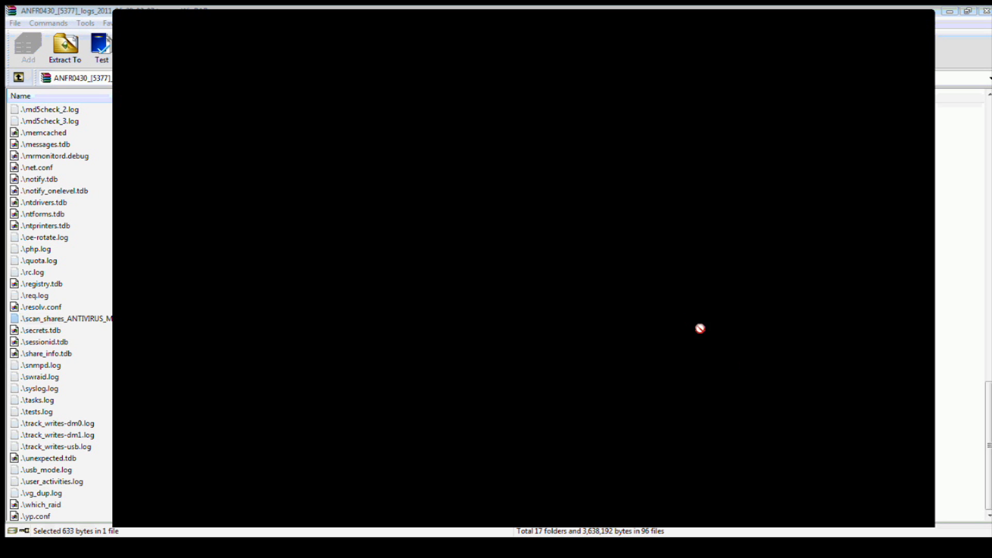
{"action": "left_click_drag", "start_coordinate": [651, 25], "coordinate": [617, 239]}
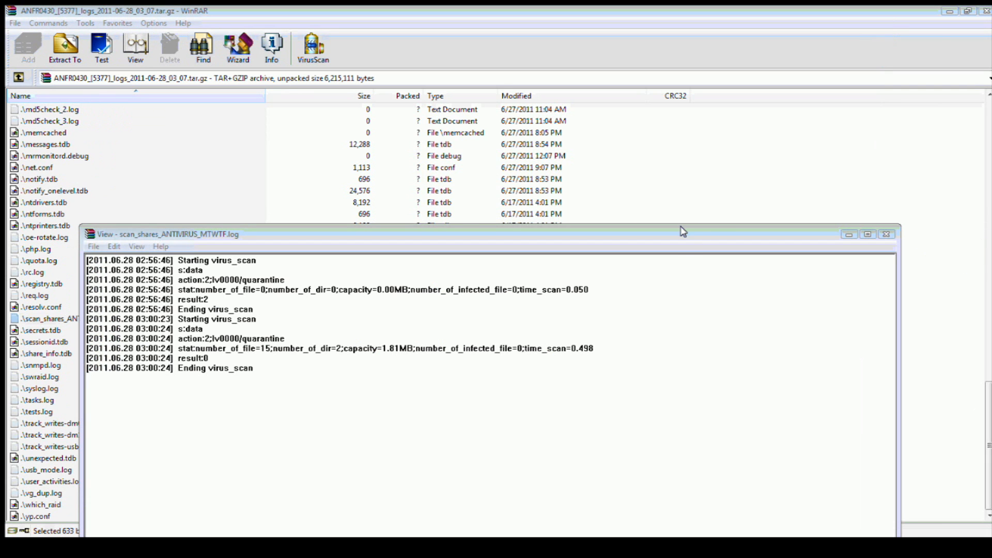
{"action": "left_click_drag", "start_coordinate": [683, 232], "coordinate": [669, 75]}
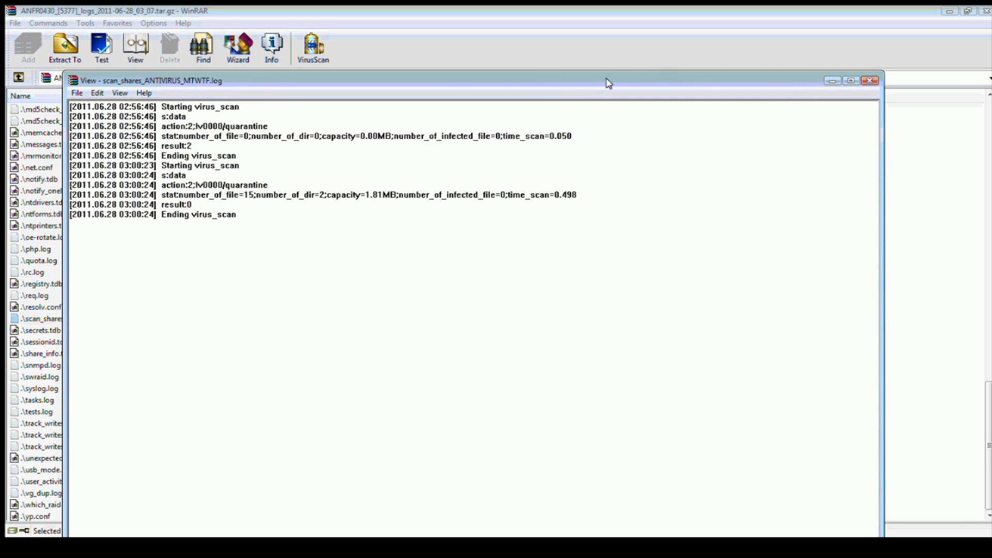
{"action": "left_click_drag", "start_coordinate": [607, 81], "coordinate": [525, 119]}
{"action": "left_click", "coordinate": [787, 119]}
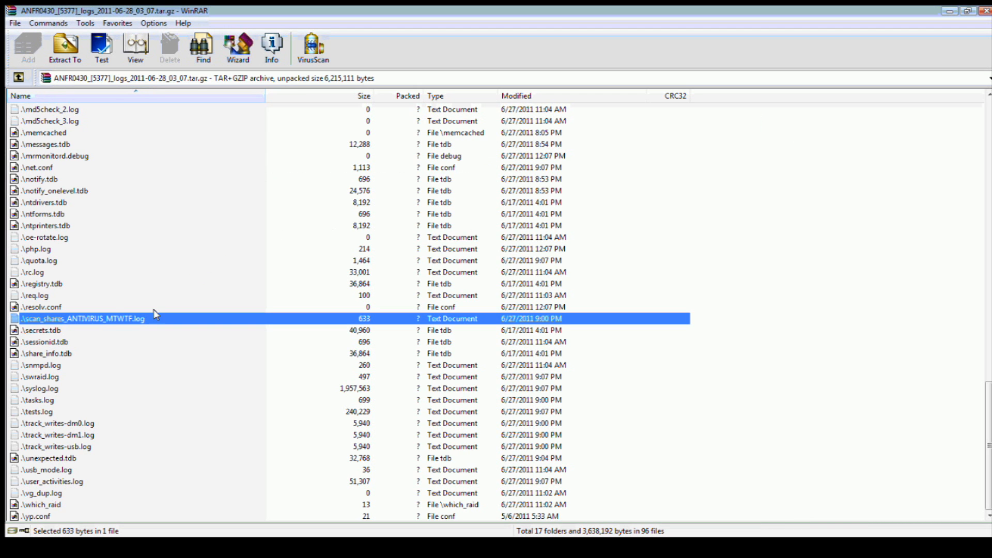
Step: Reopen scan_shares_ANTIVIRUS_MTWTF.log, examine the 03:00:24 scan's quarantine action, directory, capacity and infected-file entries, and close the viewer
{"action": "right_click", "coordinate": [119, 318]}
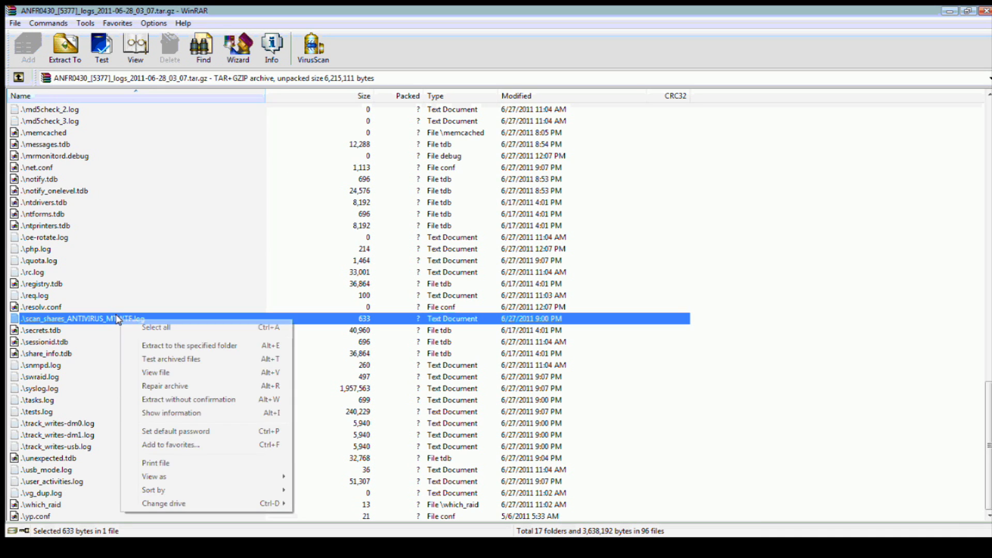
{"action": "left_click", "coordinate": [185, 372]}
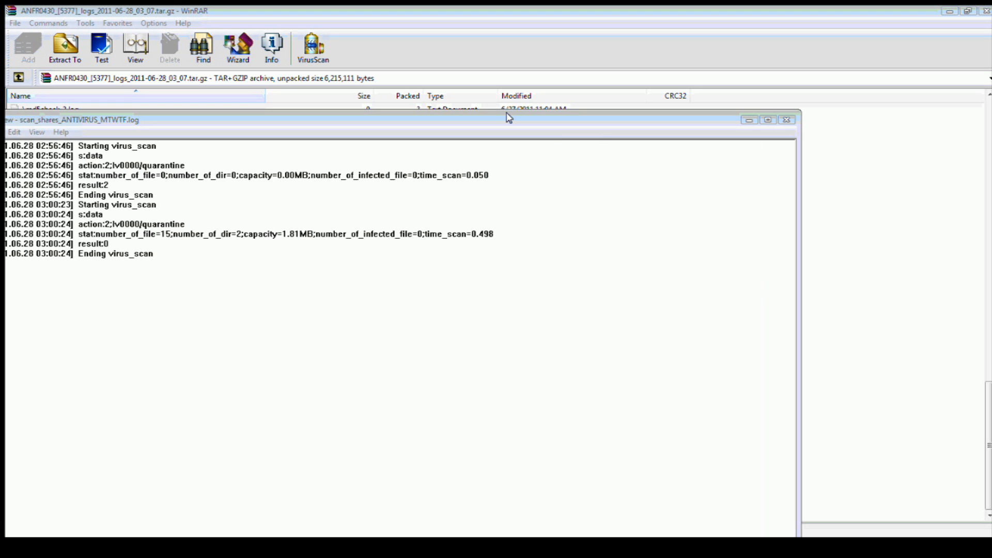
{"action": "left_click", "coordinate": [504, 113]}
{"action": "left_click_drag", "start_coordinate": [507, 117], "coordinate": [574, 70]}
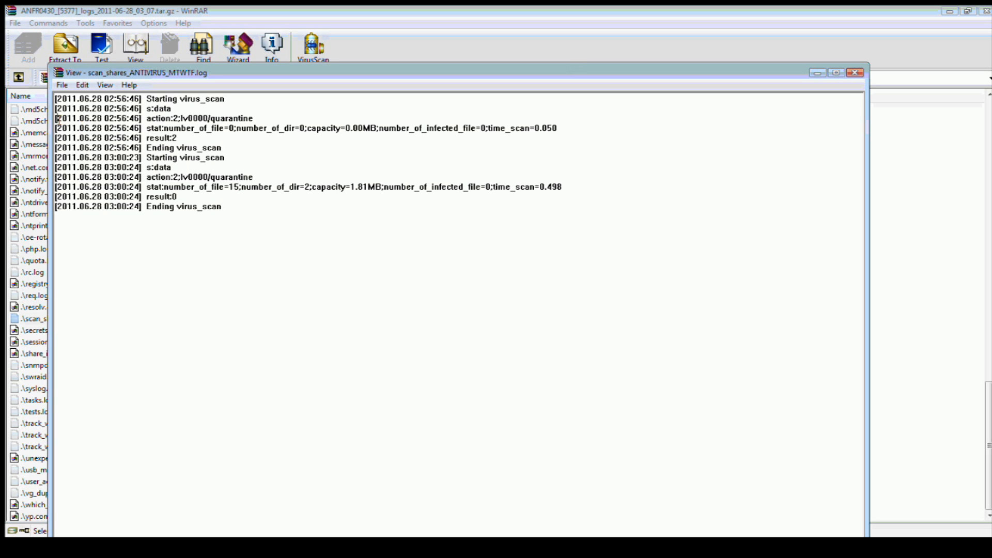
{"action": "left_click_drag", "start_coordinate": [57, 118], "coordinate": [104, 118]}
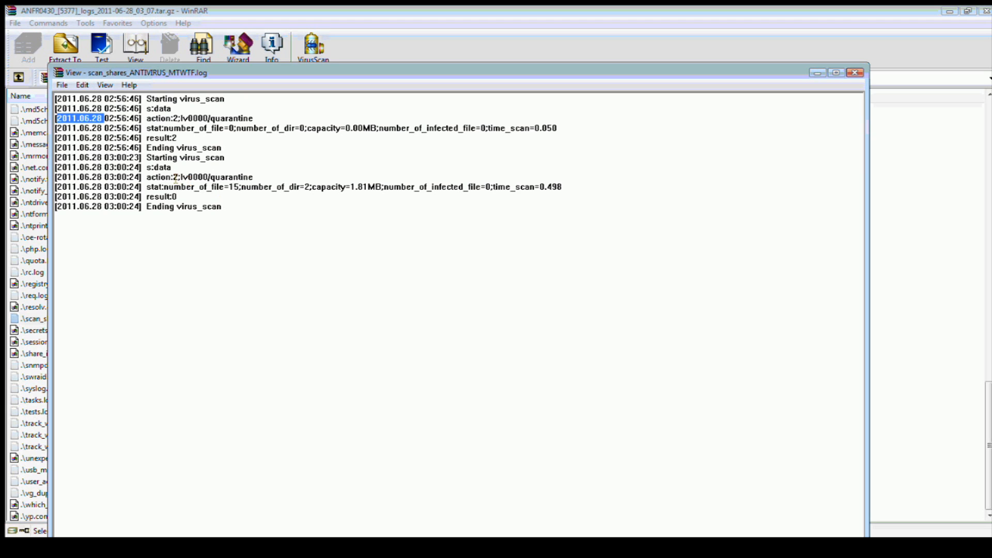
{"action": "left_click_drag", "start_coordinate": [149, 177], "coordinate": [256, 176]}
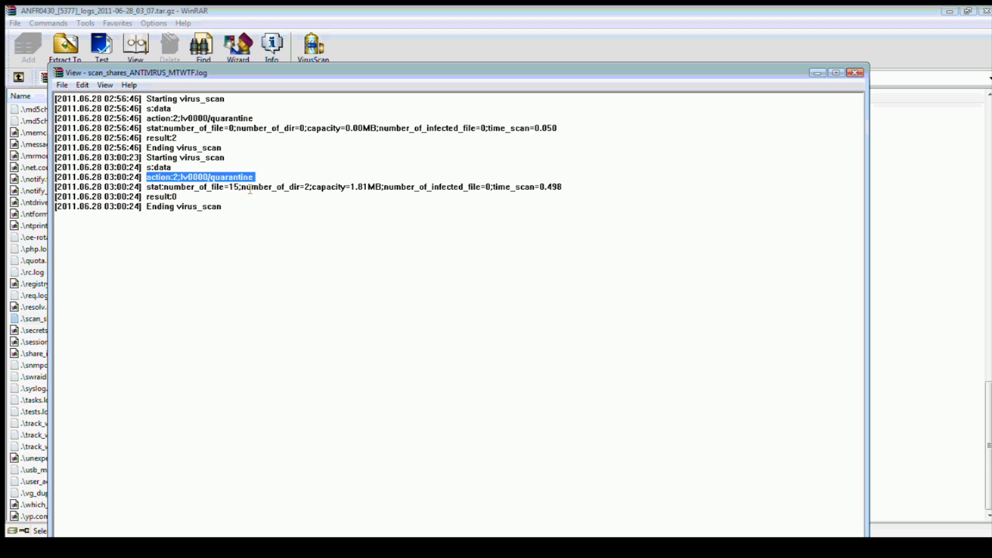
{"action": "left_click_drag", "start_coordinate": [310, 188], "coordinate": [292, 185]}
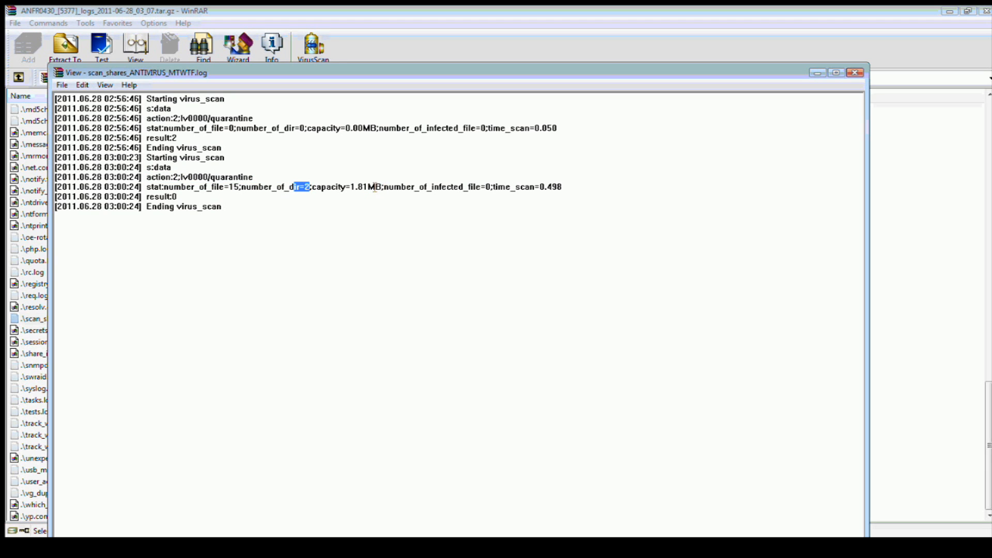
{"action": "left_click_drag", "start_coordinate": [382, 188], "coordinate": [351, 188]}
{"action": "mouse_move", "coordinate": [487, 185]}
{"action": "left_mouse_down"}
{"action": "mouse_move", "coordinate": [488, 197]}
{"action": "mouse_move", "coordinate": [496, 187]}
{"action": "left_mouse_up"}
{"action": "left_click", "coordinate": [487, 186]}
{"action": "left_click_drag", "start_coordinate": [675, 75], "coordinate": [549, 108]}
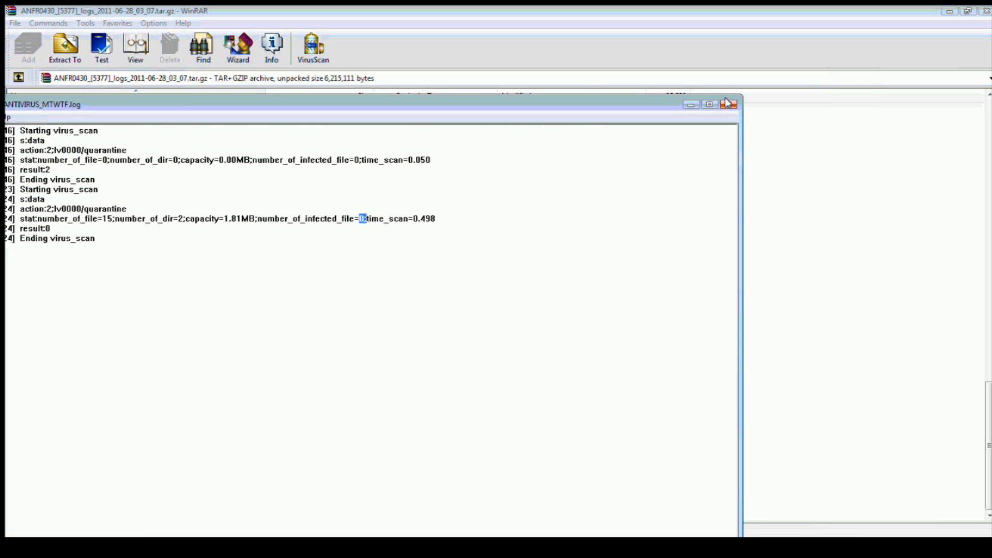
{"action": "left_click", "coordinate": [728, 105]}
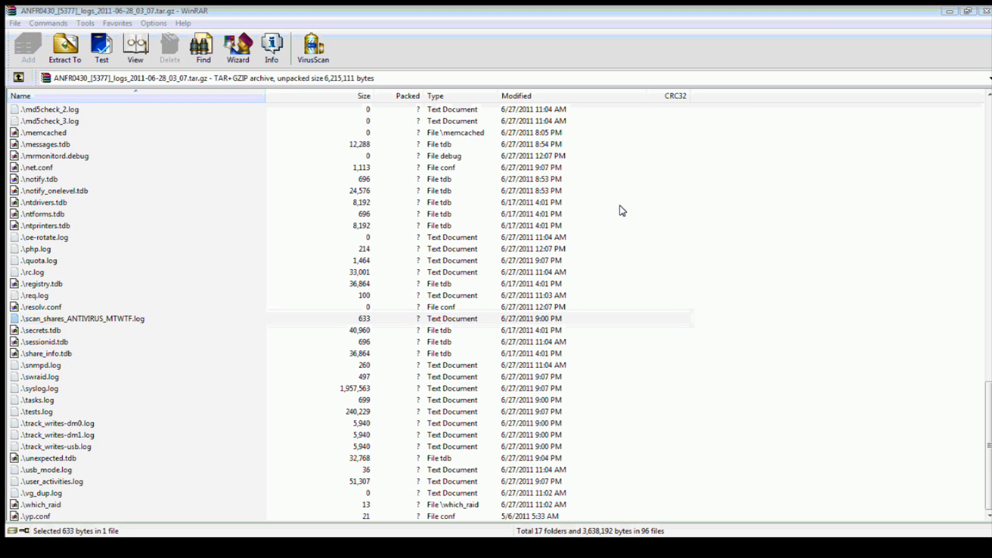
Step: Leave the old archive, open the newly downloaded 2011-06-28_20_16 log archive with WinRAR, and select scan_shares_ANTIVIRUS_MTWTF.log
{"action": "left_click", "coordinate": [886, 7]}
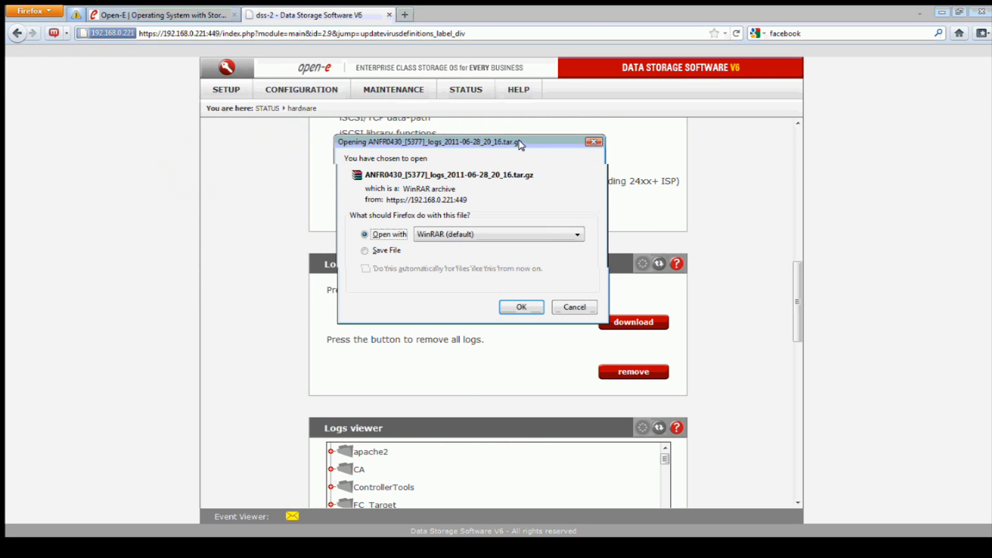
{"action": "left_click", "coordinate": [530, 308]}
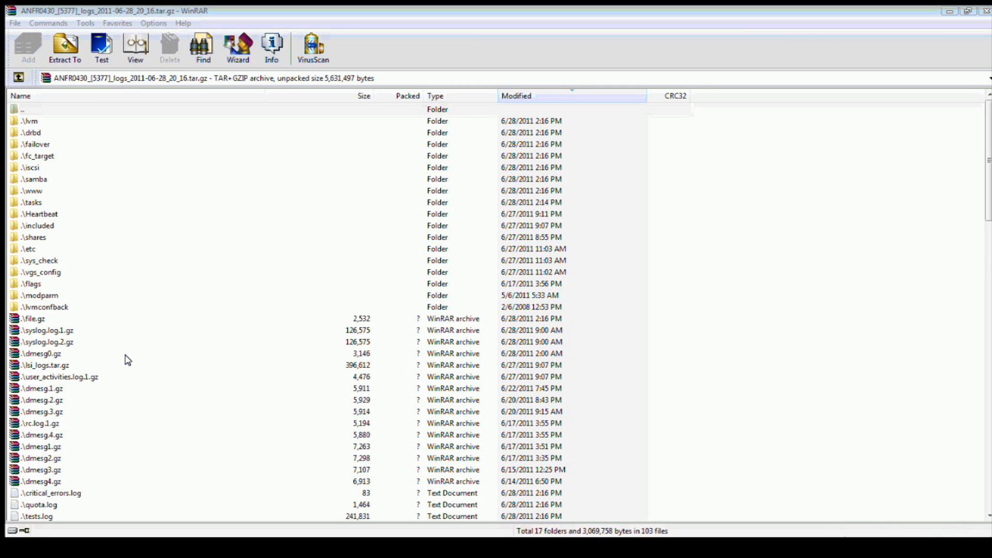
{"action": "left_click", "coordinate": [103, 361]}
{"action": "scroll", "coordinate": [168, 360], "scroll_direction": "down", "scroll_amount": 2}
{"action": "scroll", "coordinate": [168, 360], "scroll_direction": "down", "scroll_amount": 3}
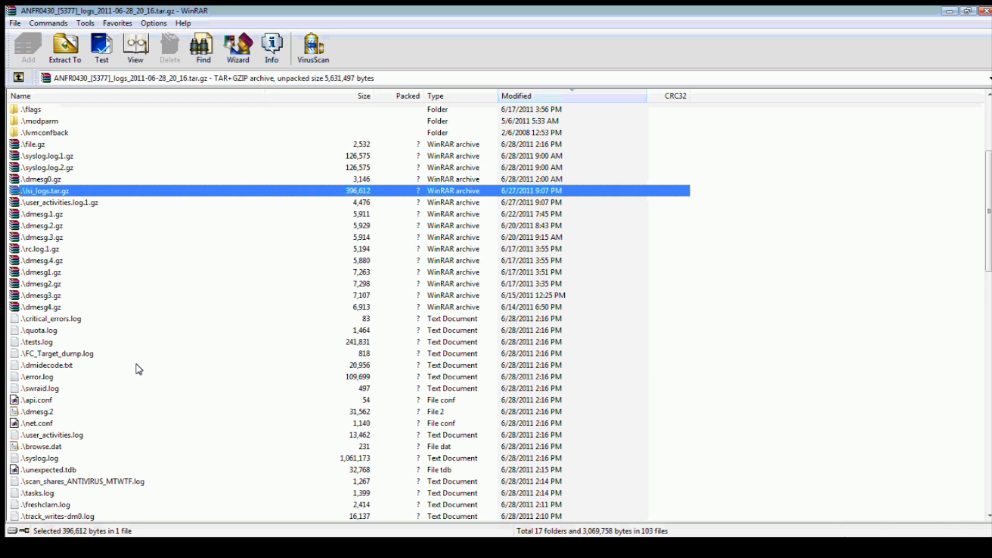
{"action": "scroll", "coordinate": [137, 369], "scroll_direction": "down", "scroll_amount": 2}
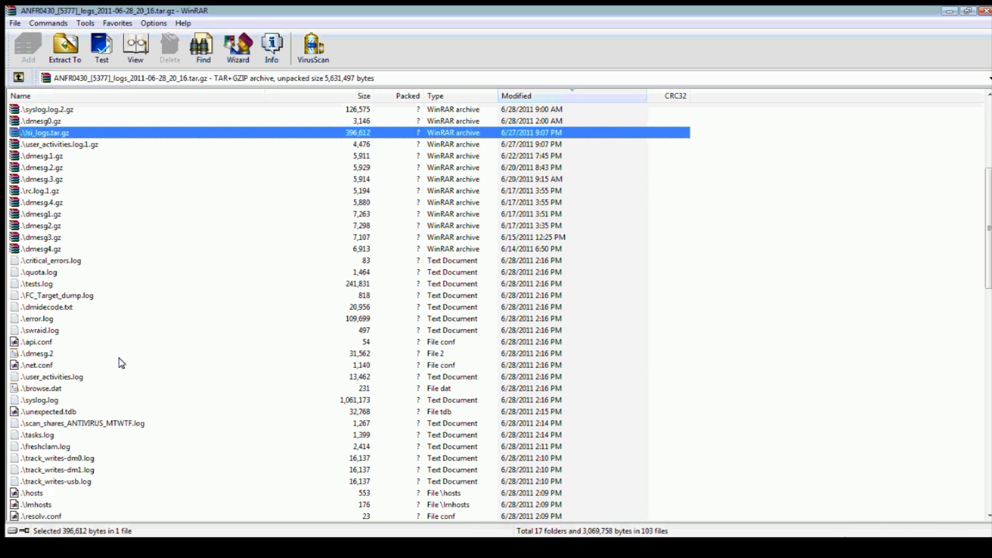
{"action": "left_click", "coordinate": [109, 422]}
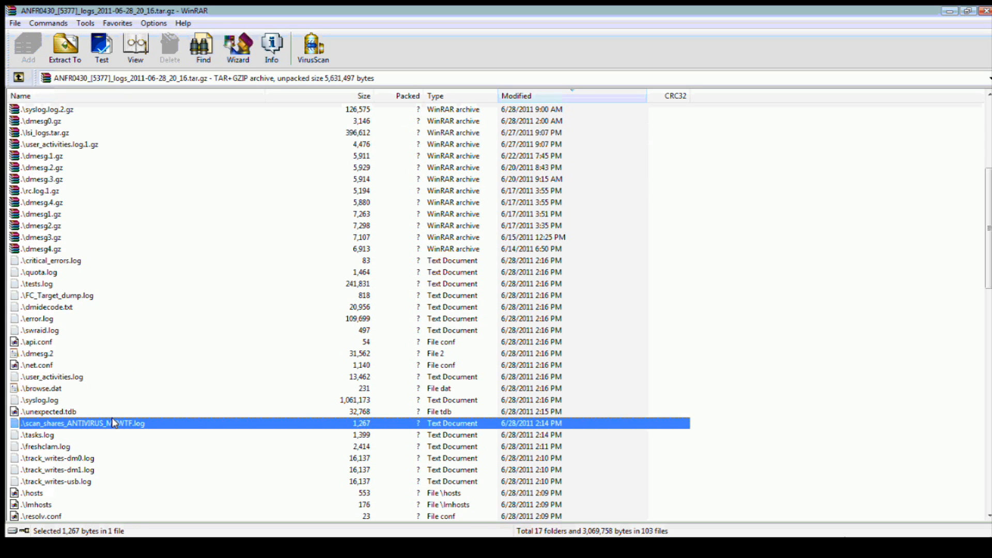
Step: View freshclam.log from the archive to read the virus definition update history
{"action": "left_click", "coordinate": [65, 446]}
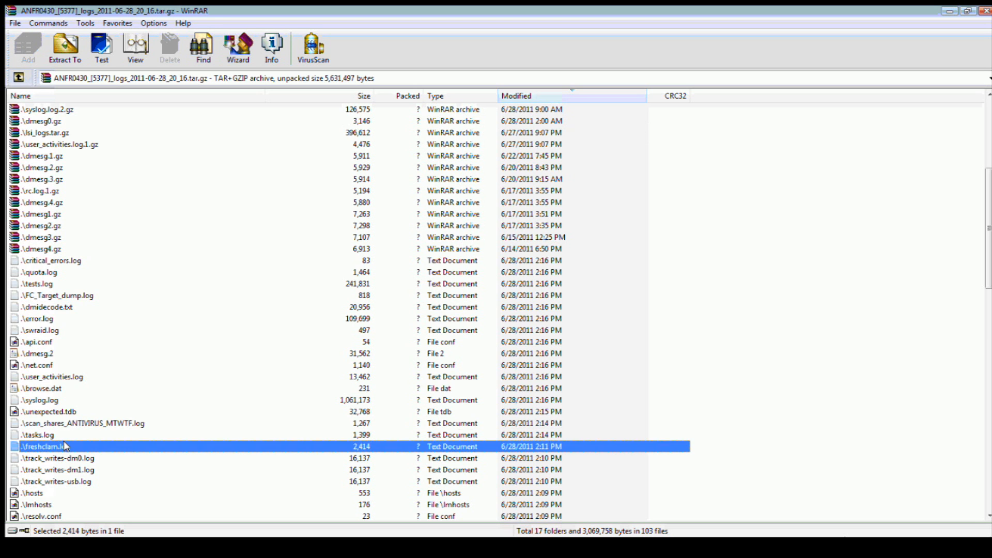
{"action": "right_click", "coordinate": [94, 447]}
{"action": "left_click", "coordinate": [143, 309]}
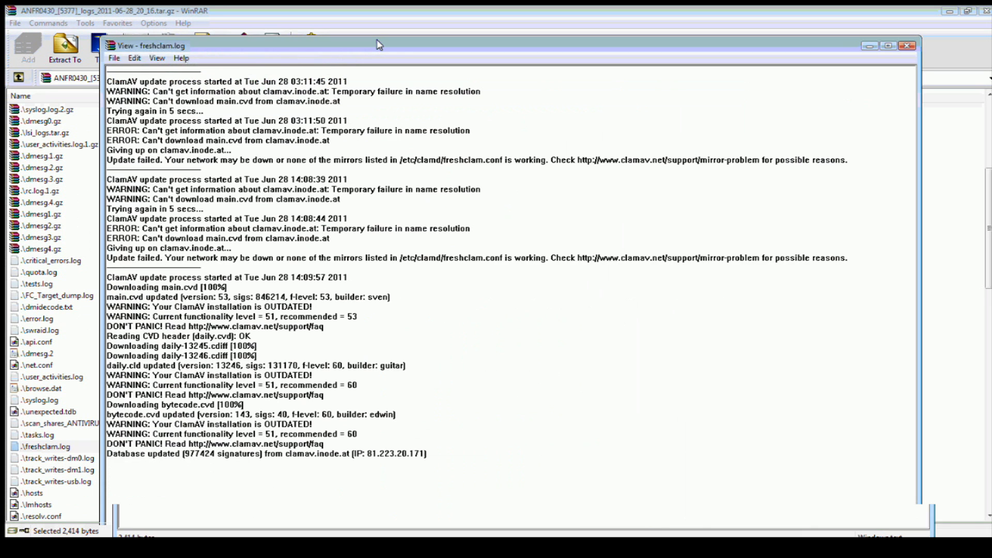
{"action": "left_click", "coordinate": [158, 48]}
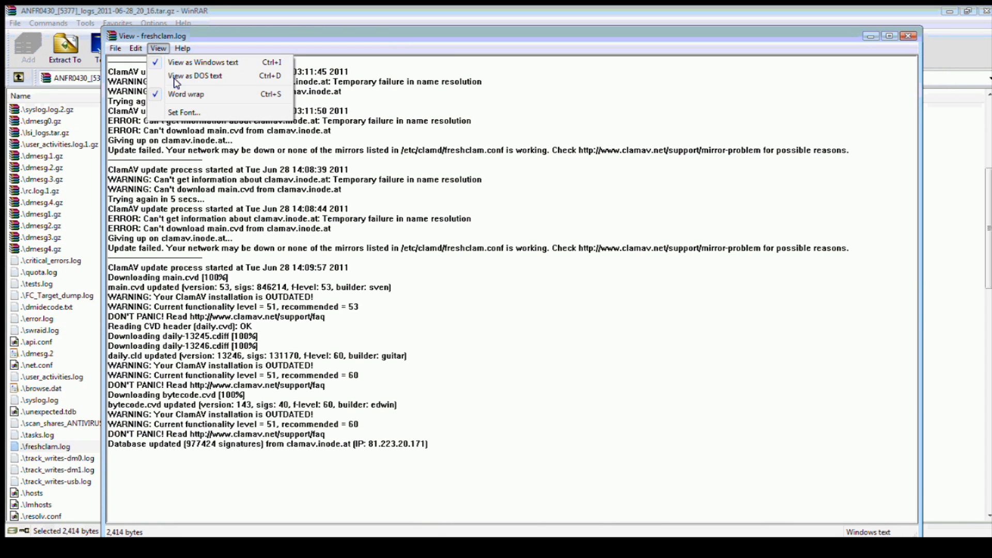
{"action": "left_click", "coordinate": [183, 112]}
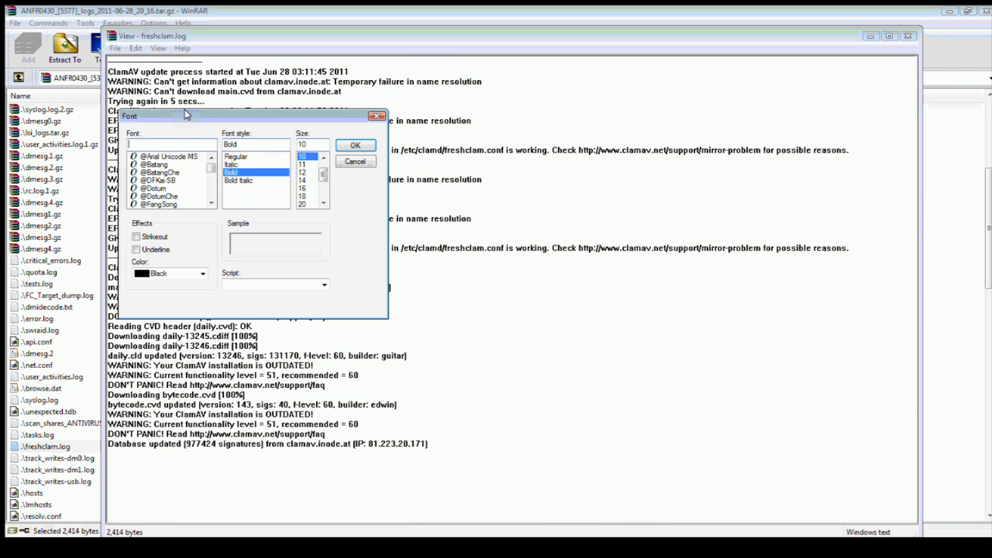
{"action": "left_click", "coordinate": [302, 180]}
{"action": "left_click", "coordinate": [356, 146]}
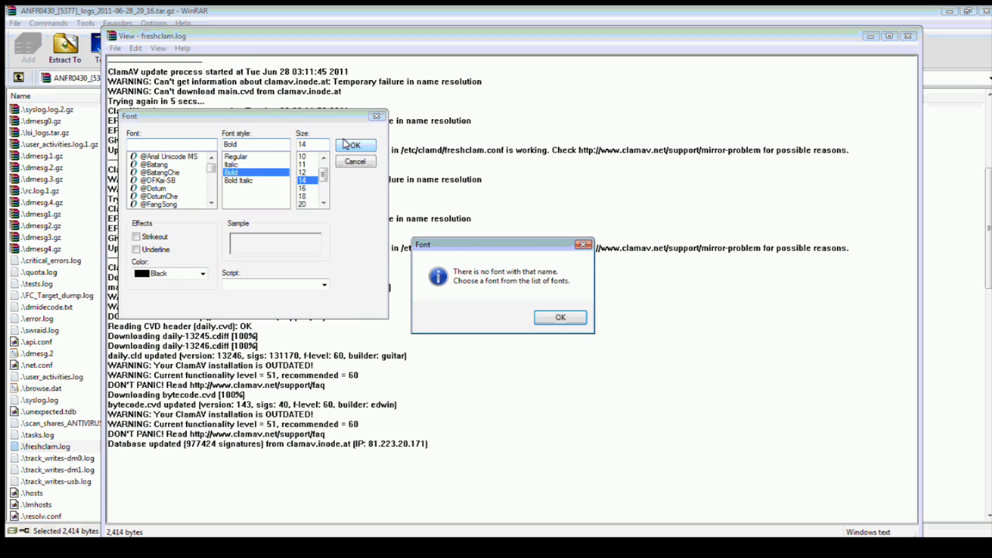
{"action": "left_click", "coordinate": [559, 318]}
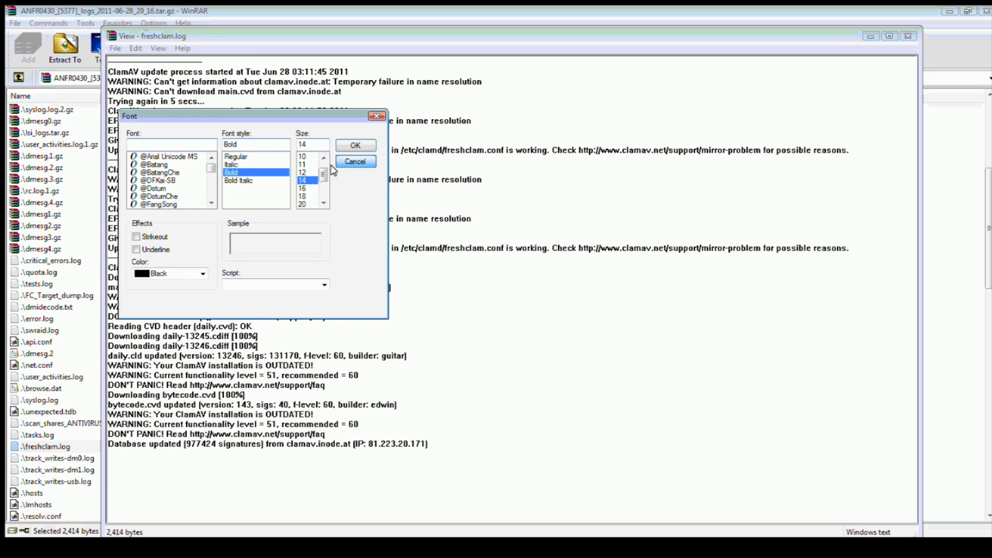
{"action": "scroll", "coordinate": [209, 185], "scroll_direction": "down", "scroll_amount": 4}
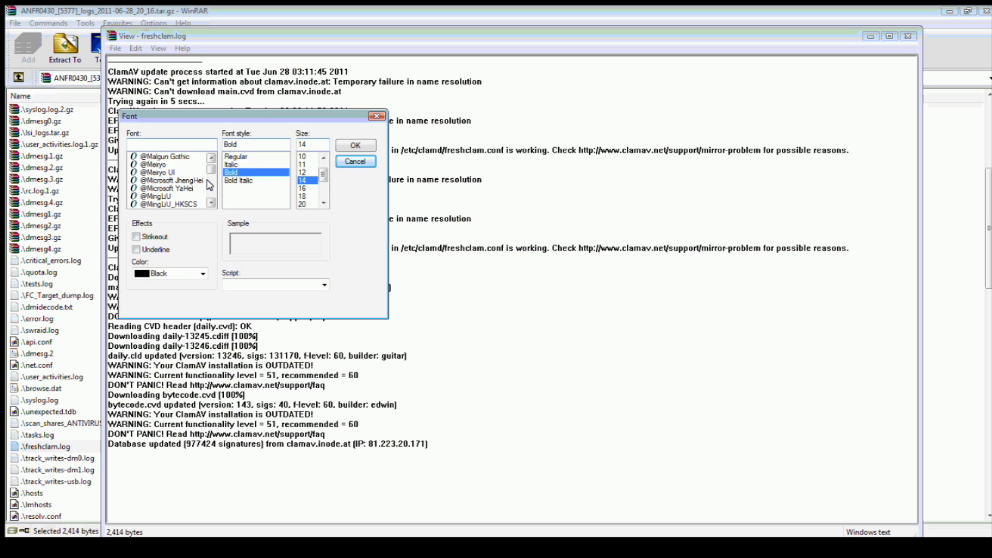
{"action": "scroll", "coordinate": [207, 181], "scroll_direction": "up", "scroll_amount": 4}
{"action": "left_click", "coordinate": [170, 156]}
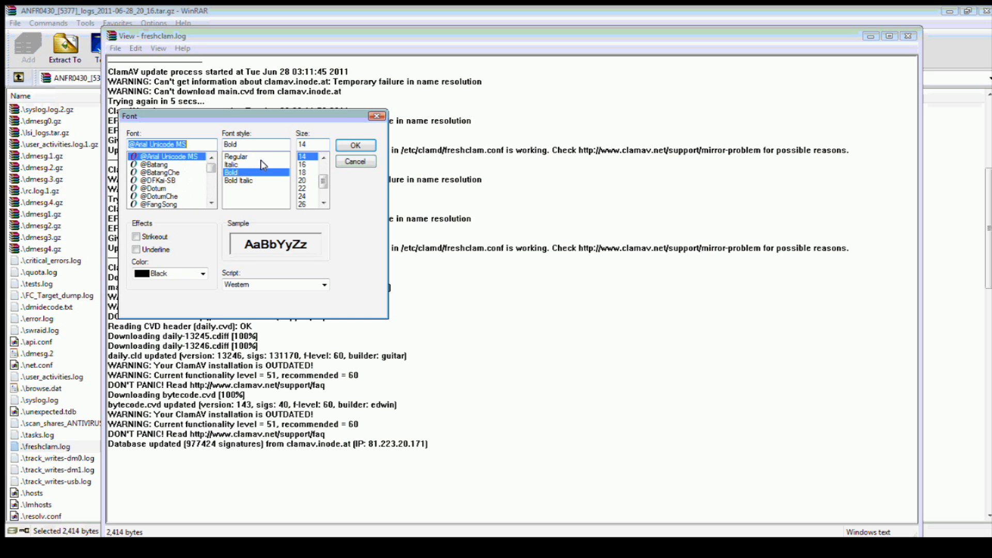
{"action": "left_click", "coordinate": [302, 172]}
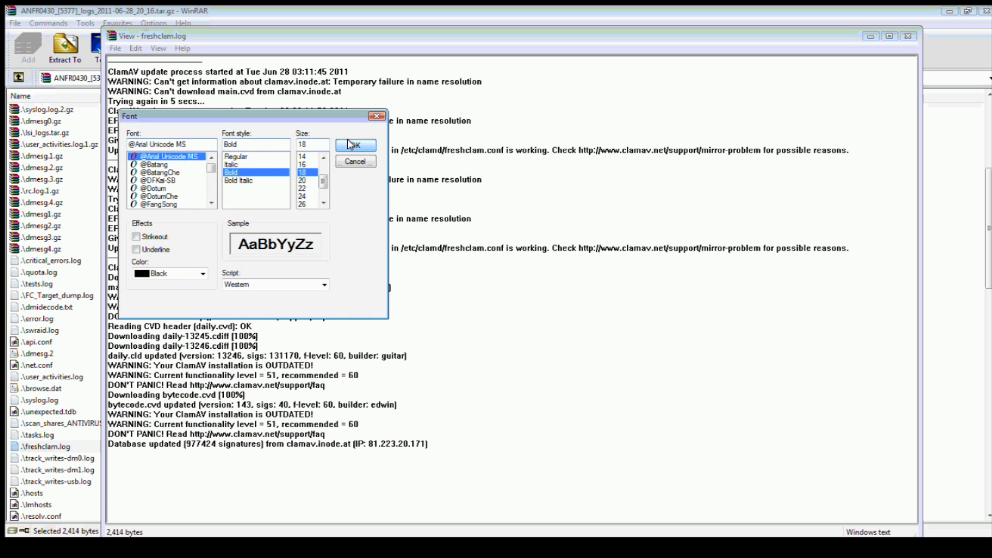
{"action": "left_click", "coordinate": [351, 144]}
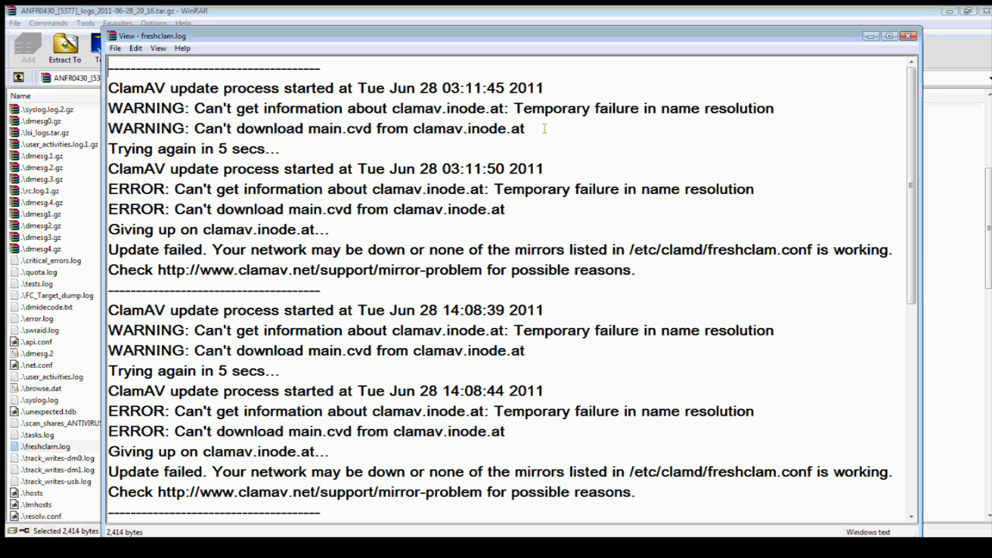
Step: Read the failed definition-update attempts in freshclam.log, reposition the viewer window, and close it
{"action": "left_click", "coordinate": [987, 459]}
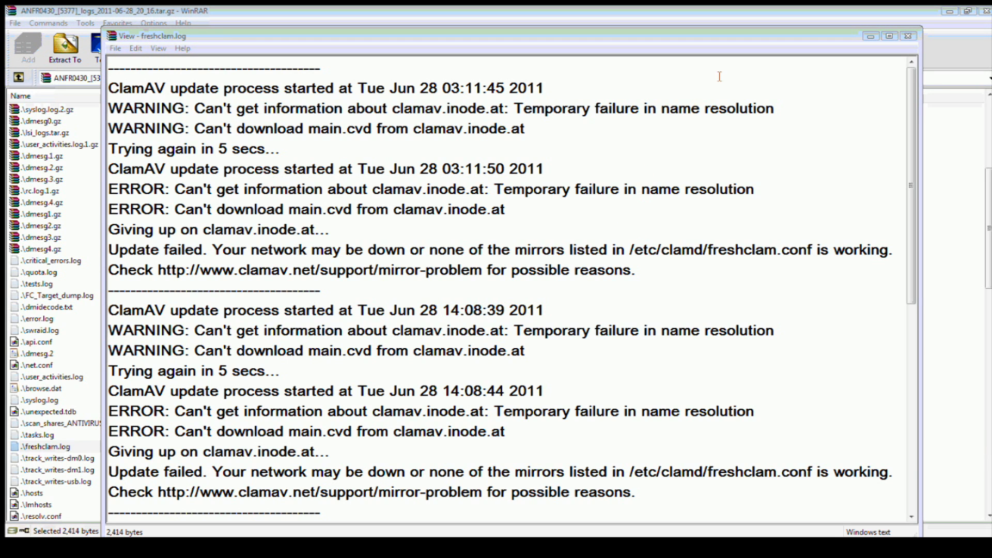
{"action": "left_click_drag", "start_coordinate": [737, 34], "coordinate": [692, 17]}
{"action": "left_click_drag", "start_coordinate": [602, 481], "coordinate": [336, 485]}
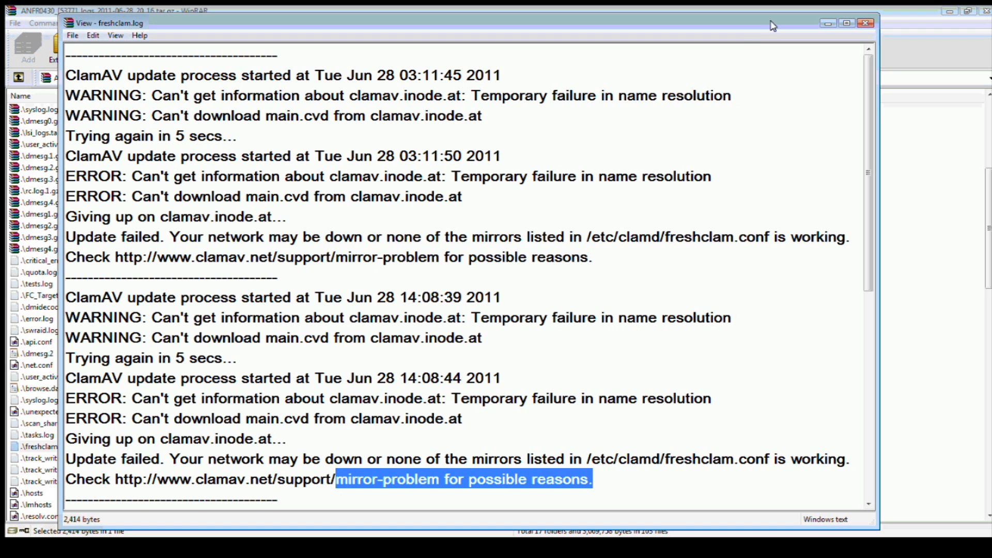
{"action": "left_click_drag", "start_coordinate": [773, 26], "coordinate": [695, 46]}
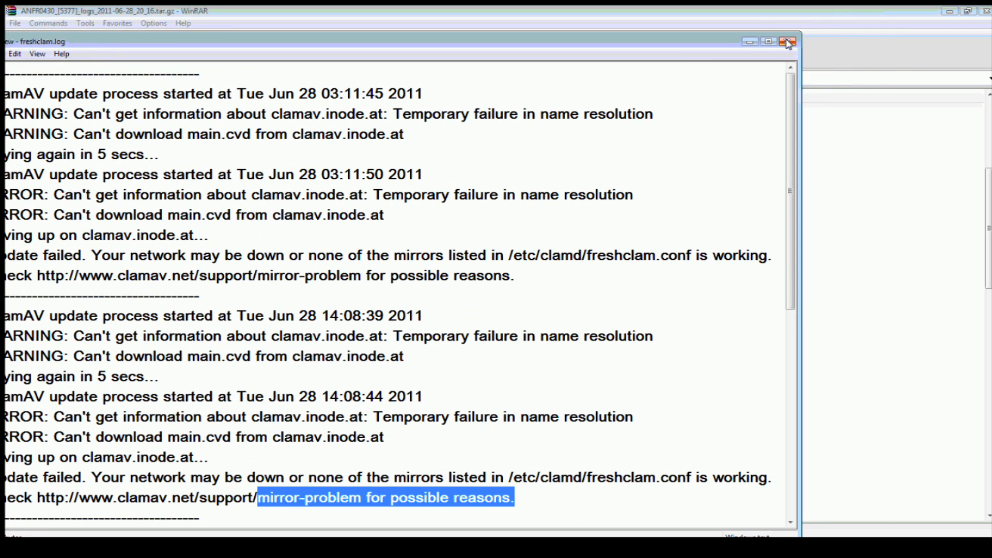
{"action": "left_click", "coordinate": [787, 43]}
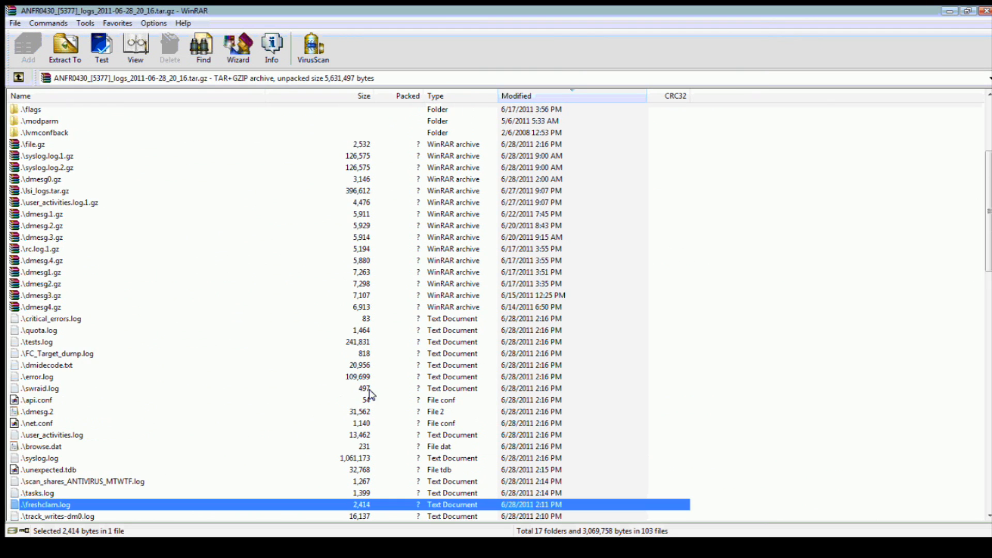
Step: View scan_shares_ANTIVIRUS_MTWTF.log from the archive, examine its entries through the 14:14:31 scan, and close the viewer
{"action": "left_click", "coordinate": [109, 482]}
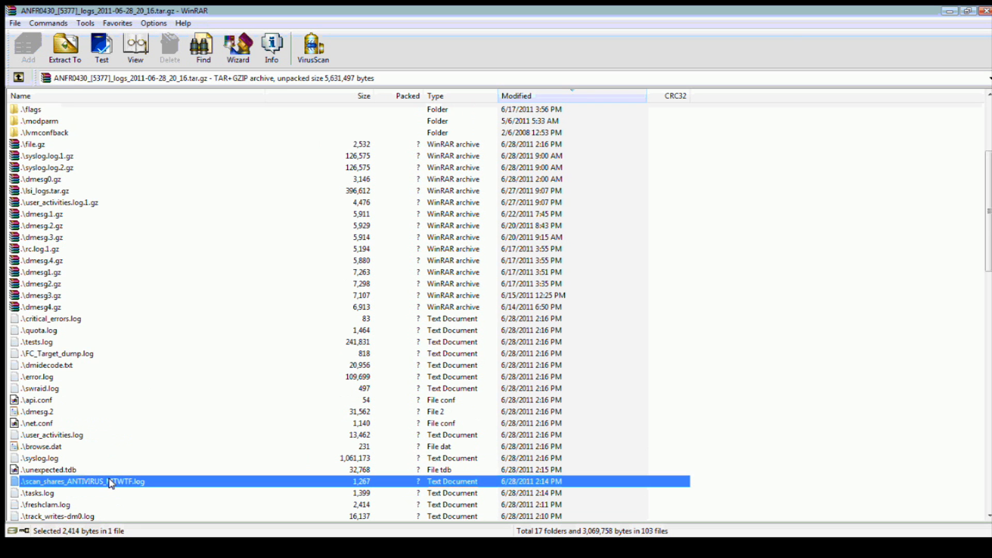
{"action": "right_click", "coordinate": [109, 482]}
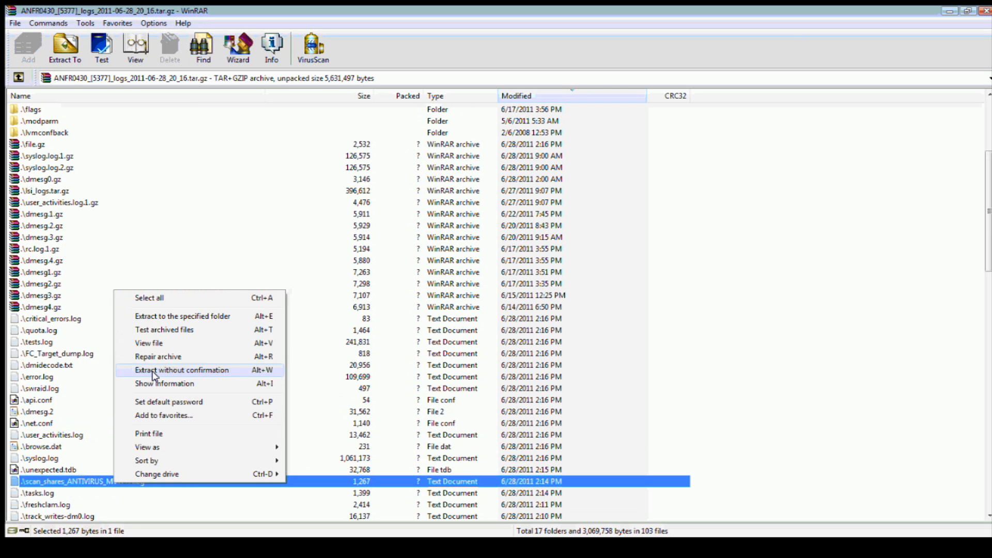
{"action": "left_click", "coordinate": [160, 345]}
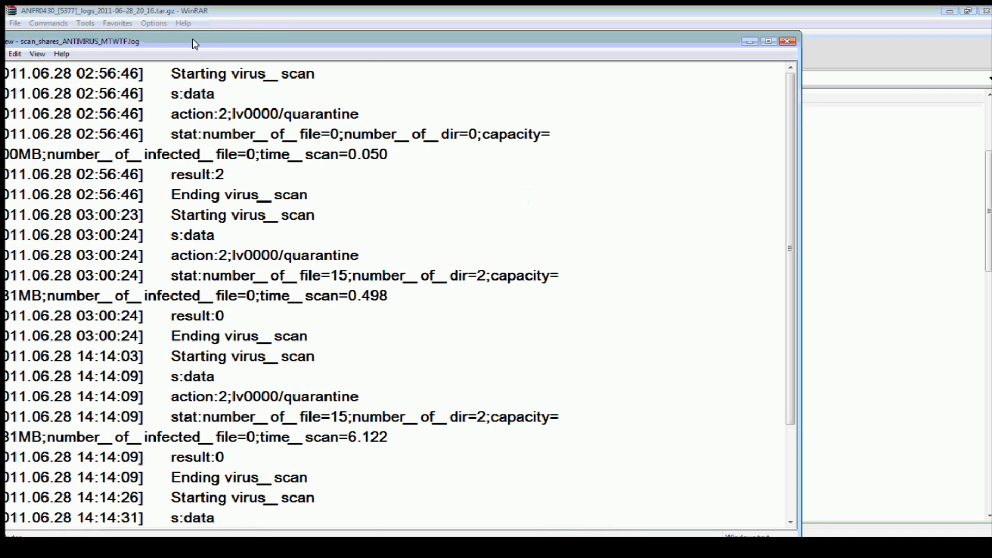
{"action": "left_click_drag", "start_coordinate": [191, 39], "coordinate": [318, 16]}
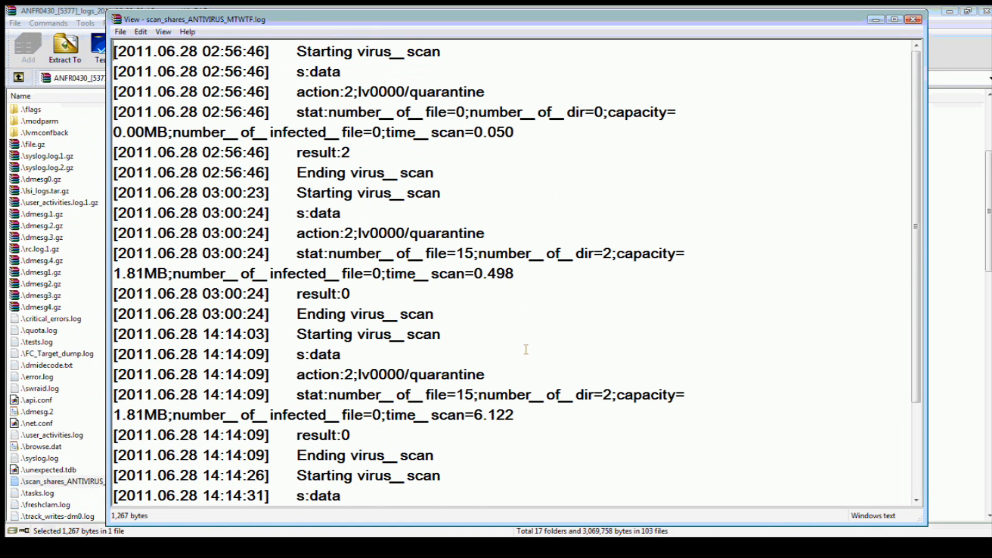
{"action": "scroll", "coordinate": [526, 350], "scroll_direction": "down", "scroll_amount": 2}
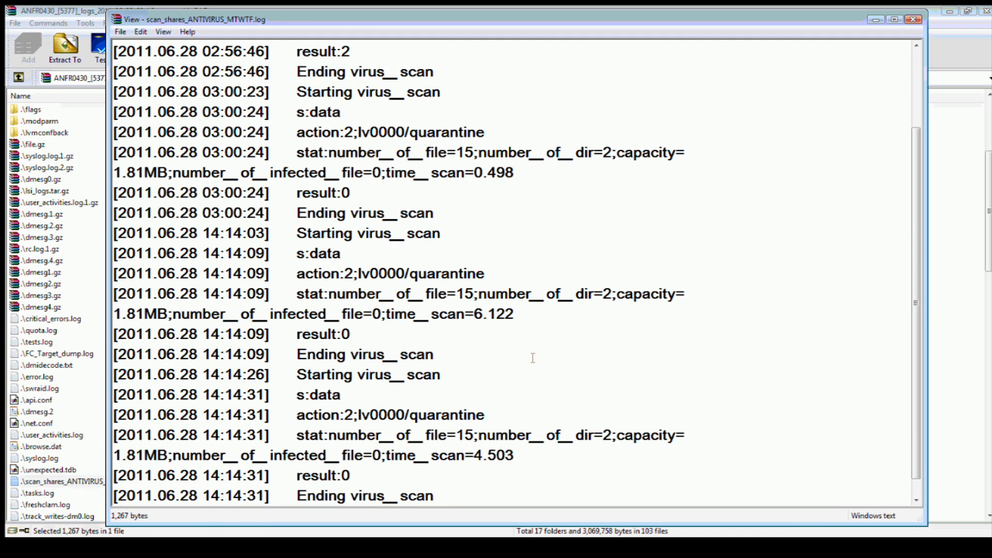
{"action": "scroll", "coordinate": [531, 357], "scroll_direction": "down", "scroll_amount": 1}
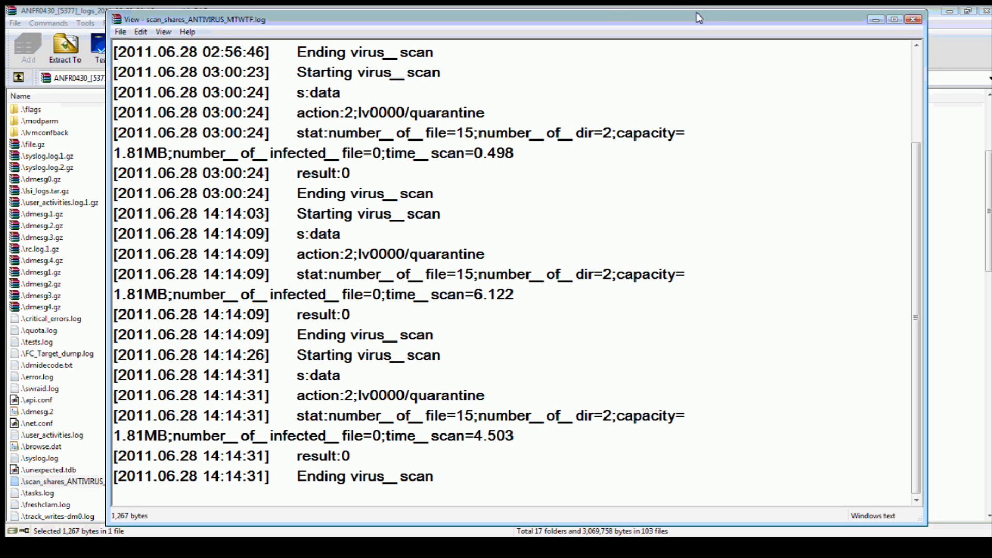
{"action": "left_click_drag", "start_coordinate": [699, 18], "coordinate": [587, 63]}
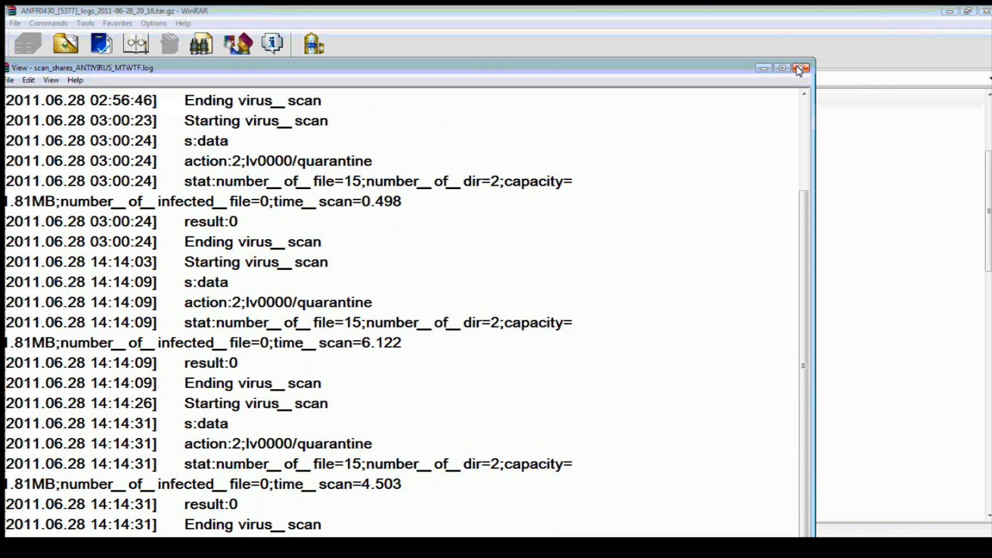
{"action": "left_click", "coordinate": [801, 68]}
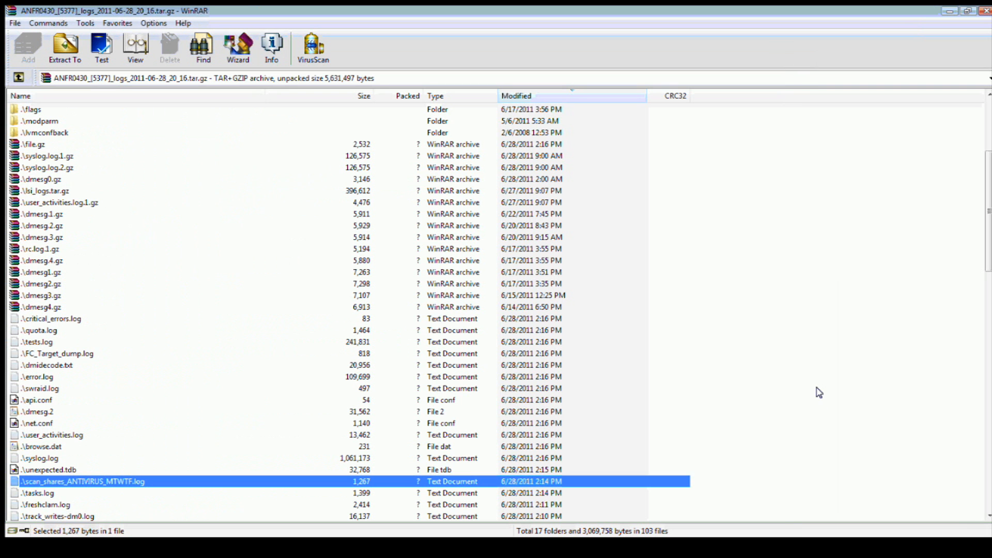
Step: Close the log archive and go to the antivirus maintenance page's Update virus definitions section
{"action": "left_click", "coordinate": [984, 11]}
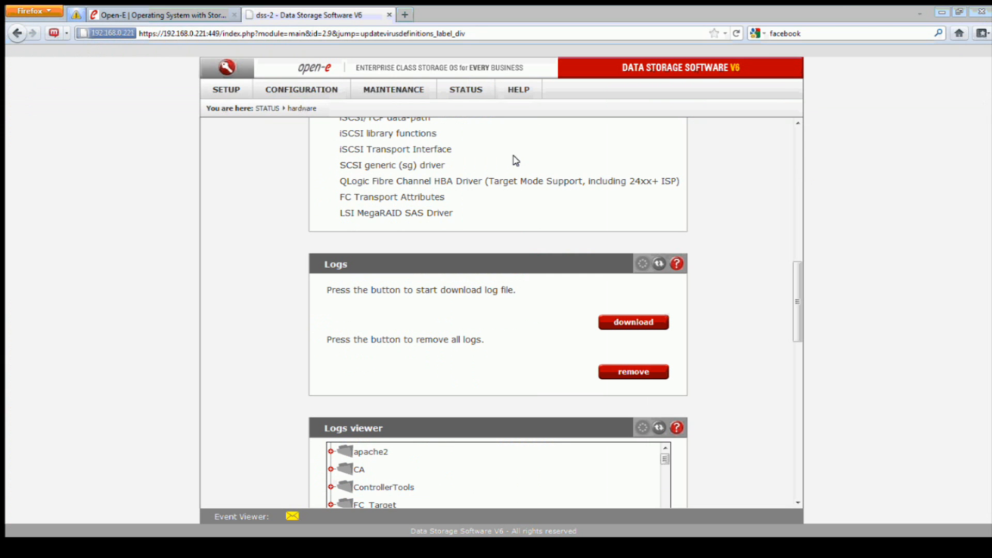
{"action": "left_click", "coordinate": [397, 94]}
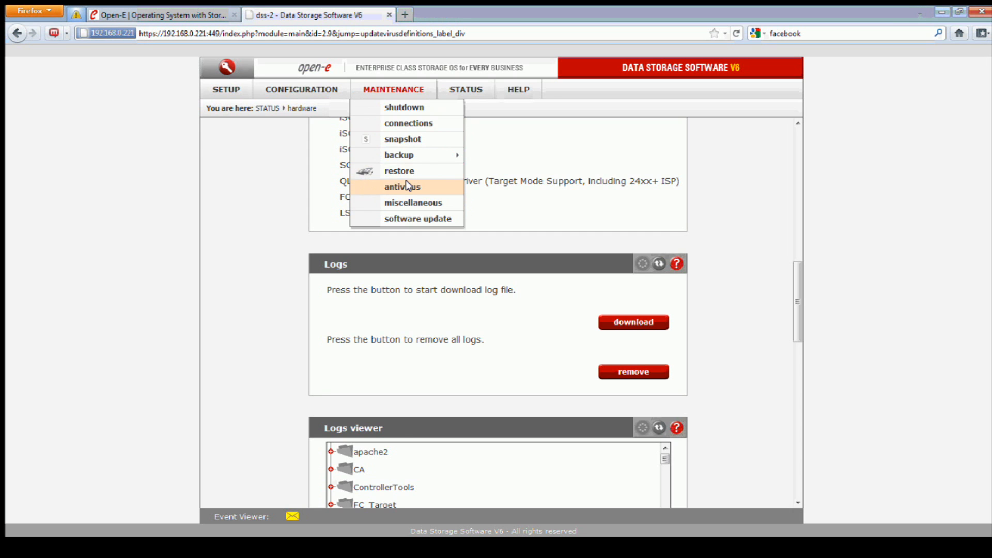
{"action": "left_click", "coordinate": [405, 187]}
{"action": "scroll", "coordinate": [661, 371], "scroll_direction": "down", "scroll_amount": 4}
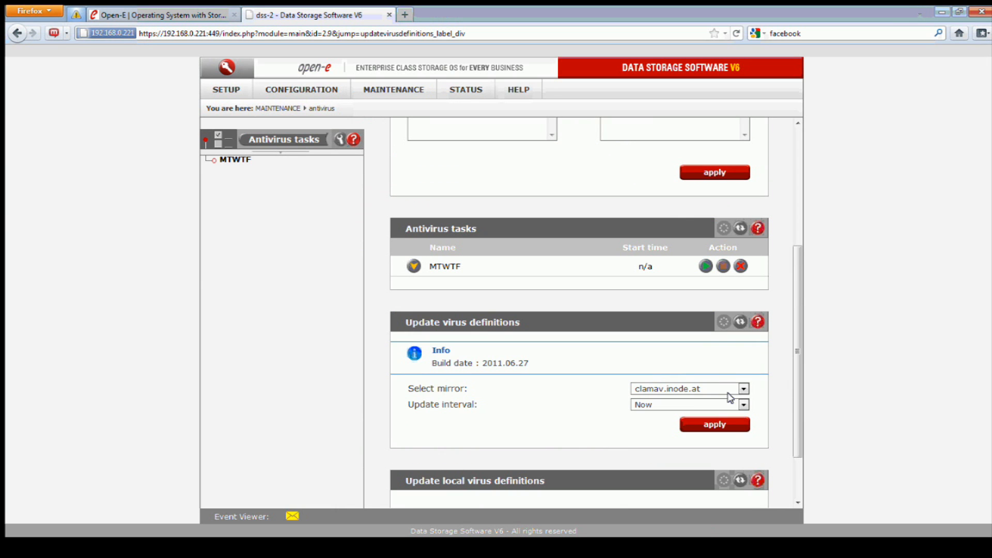
Step: Set virus definition updates to "Now and every 1 hour" from the xarch.clamav.net mirror and apply the changes
{"action": "left_click", "coordinate": [737, 403]}
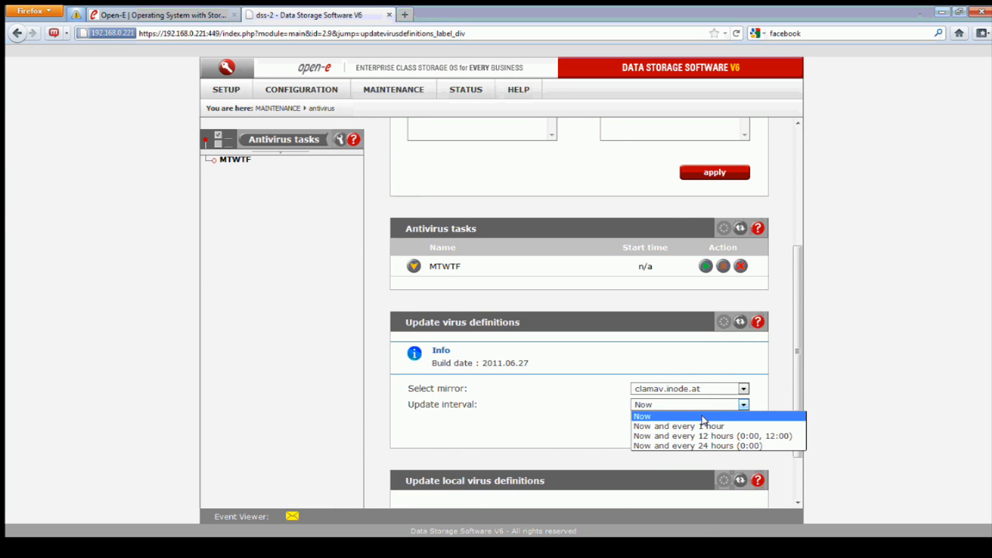
{"action": "left_click", "coordinate": [667, 427]}
{"action": "left_click", "coordinate": [743, 388]}
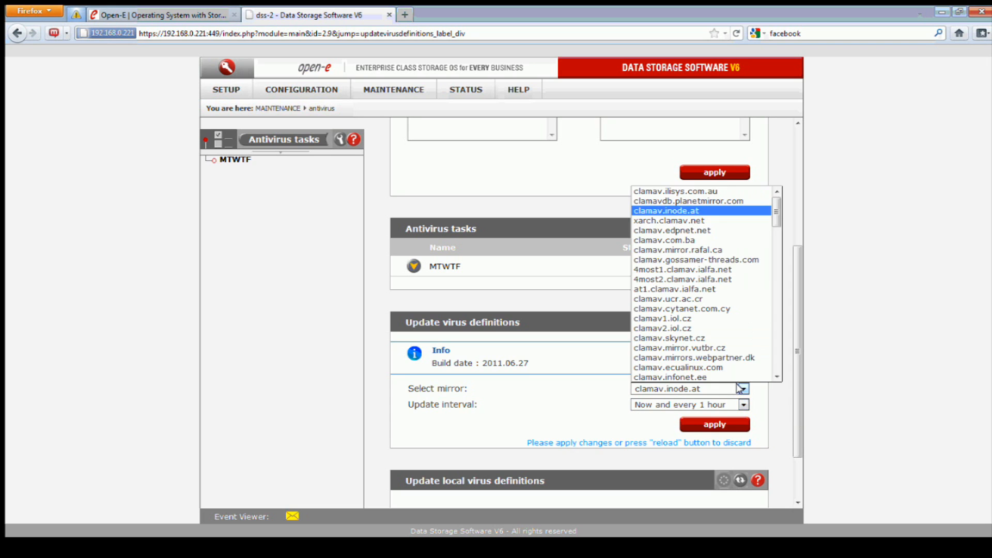
{"action": "left_click", "coordinate": [686, 220]}
{"action": "left_click", "coordinate": [719, 425]}
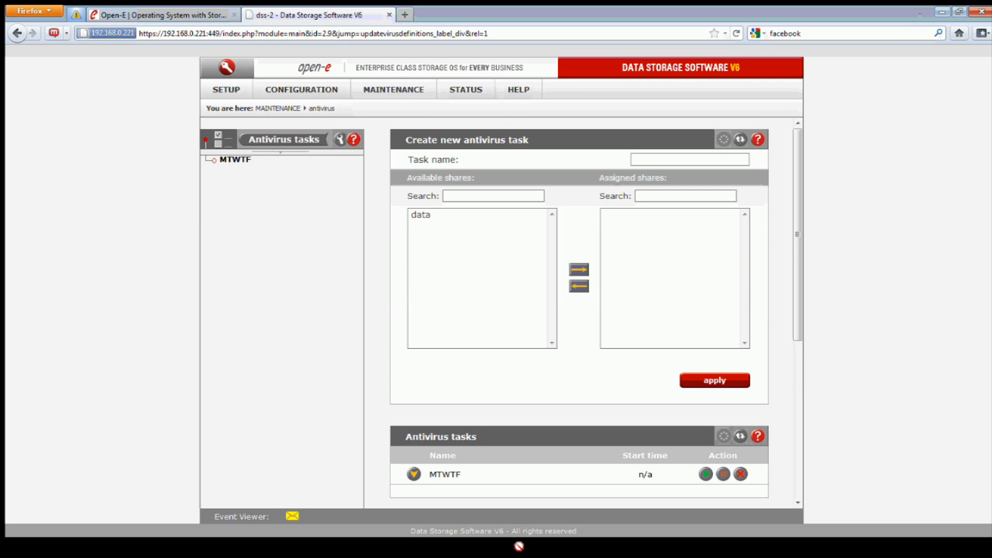
Step: Switch to the PowerPoint presentation "Antivirus configuration and scheduling to be used with your NAS Shares.pptx"
{"action": "left_click", "coordinate": [521, 552]}
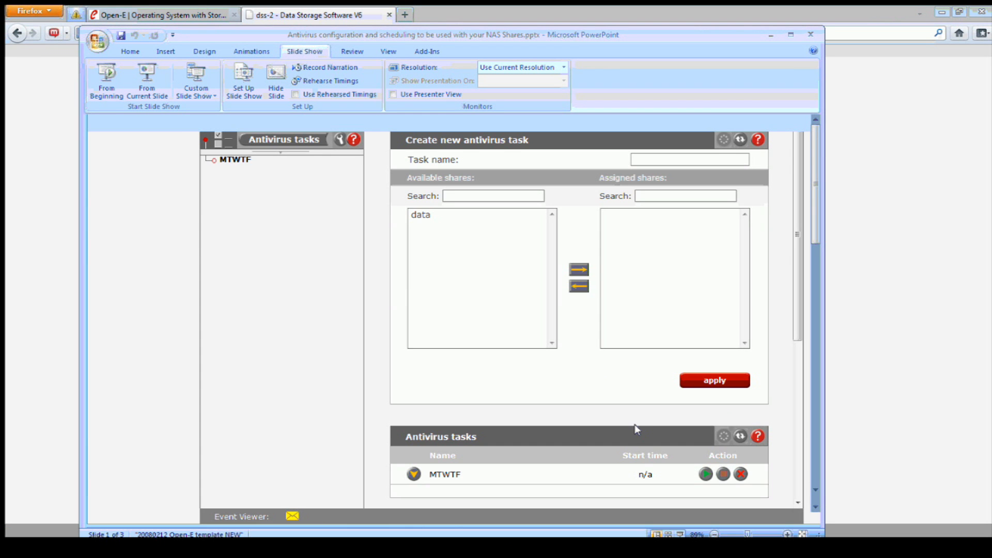